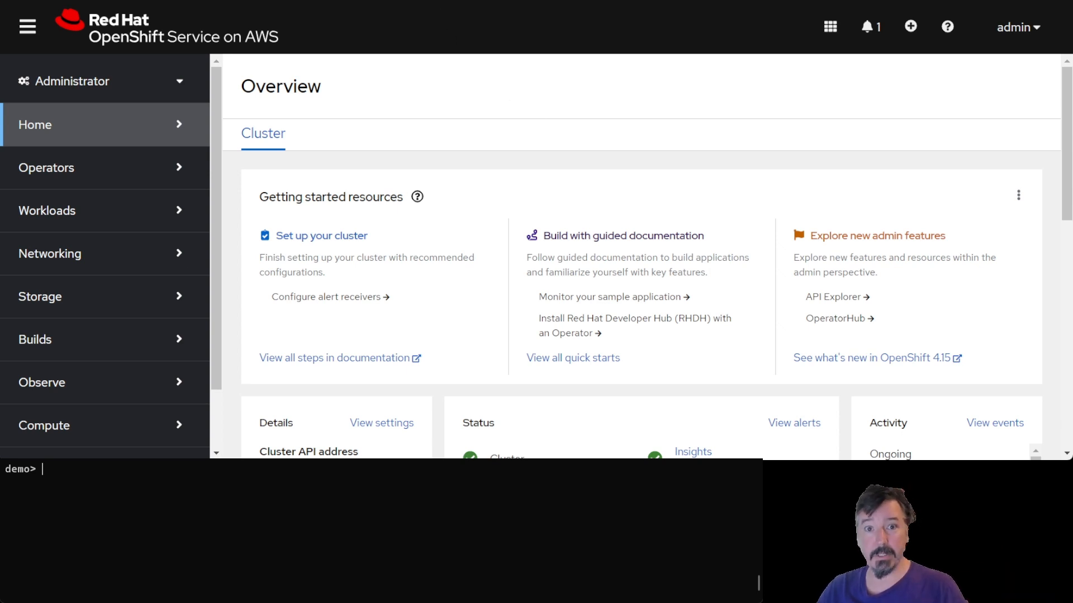
# - Switch to the cluster's machine pools in the Hybrid Cloud Console and start a new machine pool named "virt"
pyautogui.hotkey('ctrl', 'Tab')
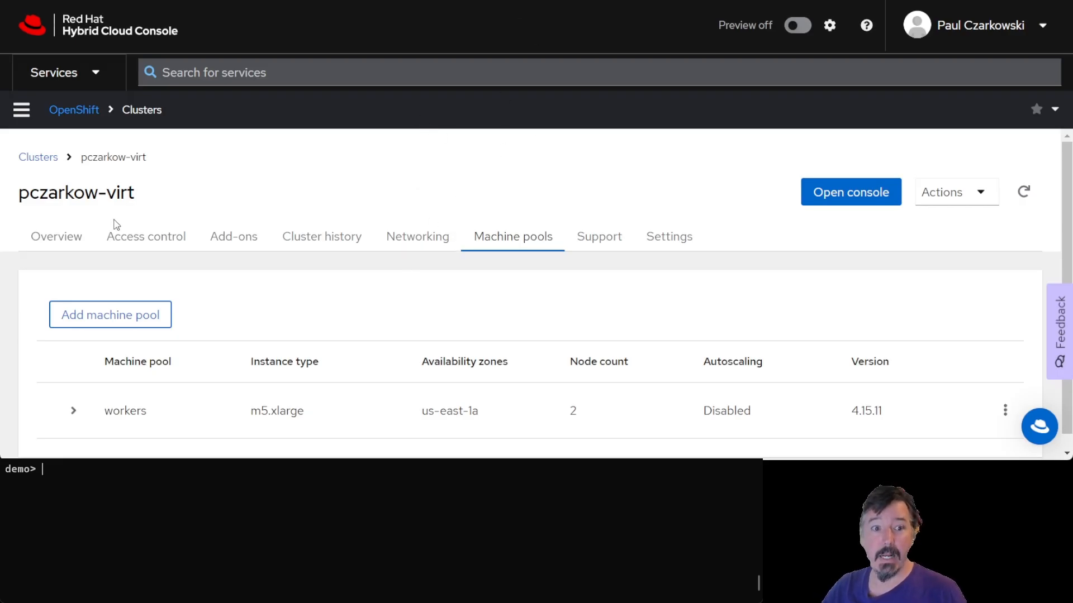
pyautogui.tripleClick(53, 197)
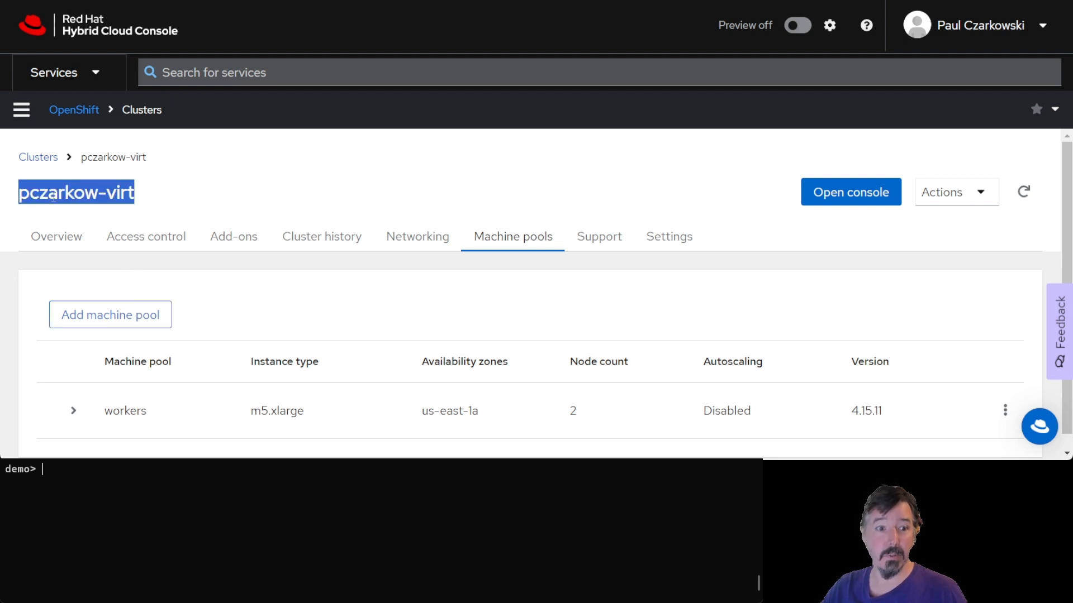
pyautogui.click(344, 178)
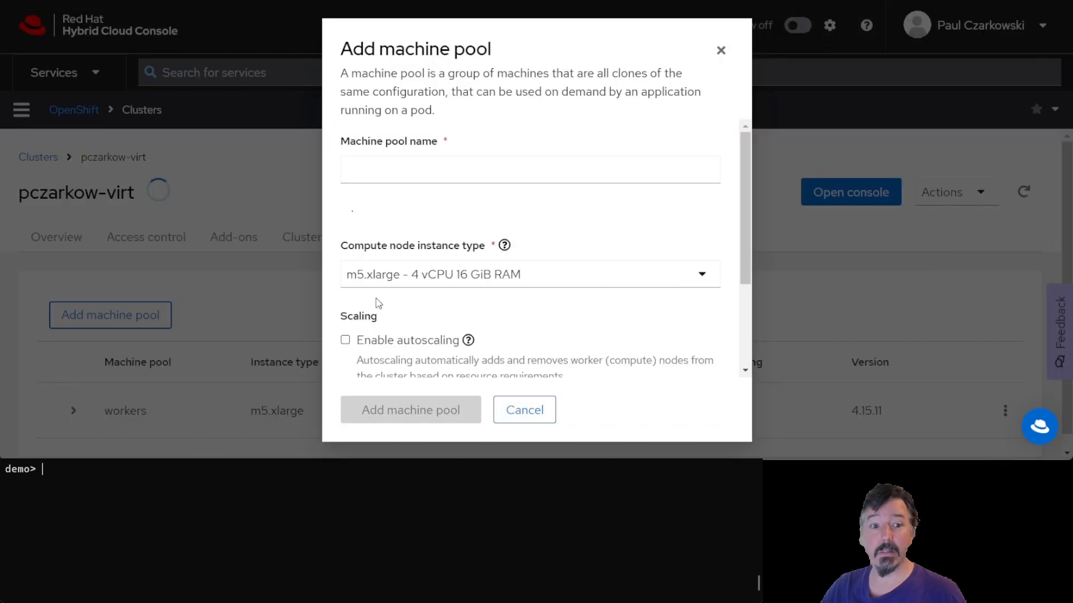
pyautogui.click(509, 179)
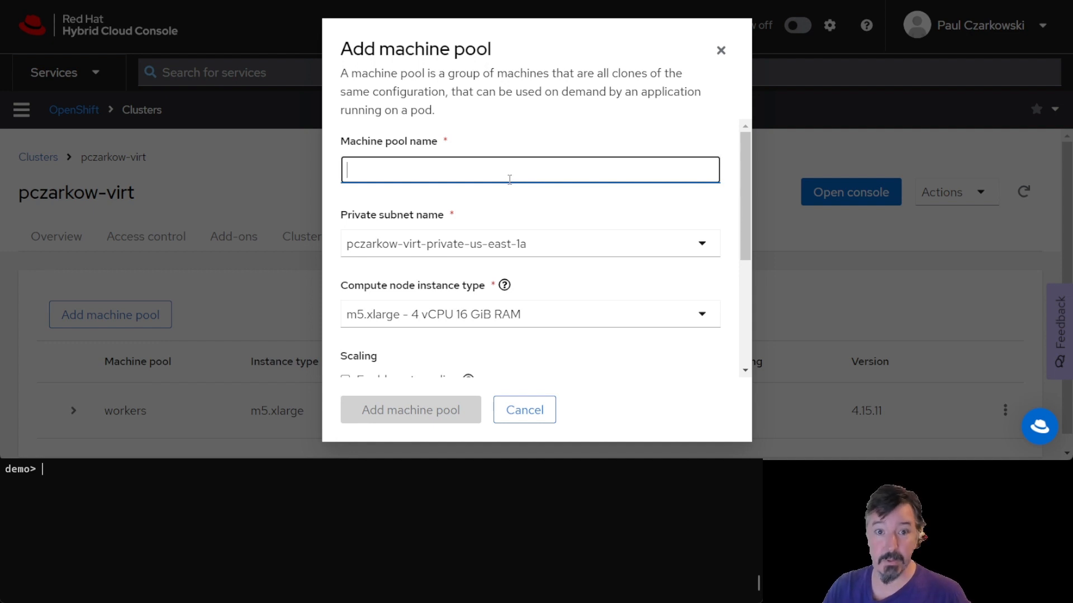
pyautogui.write('virt')
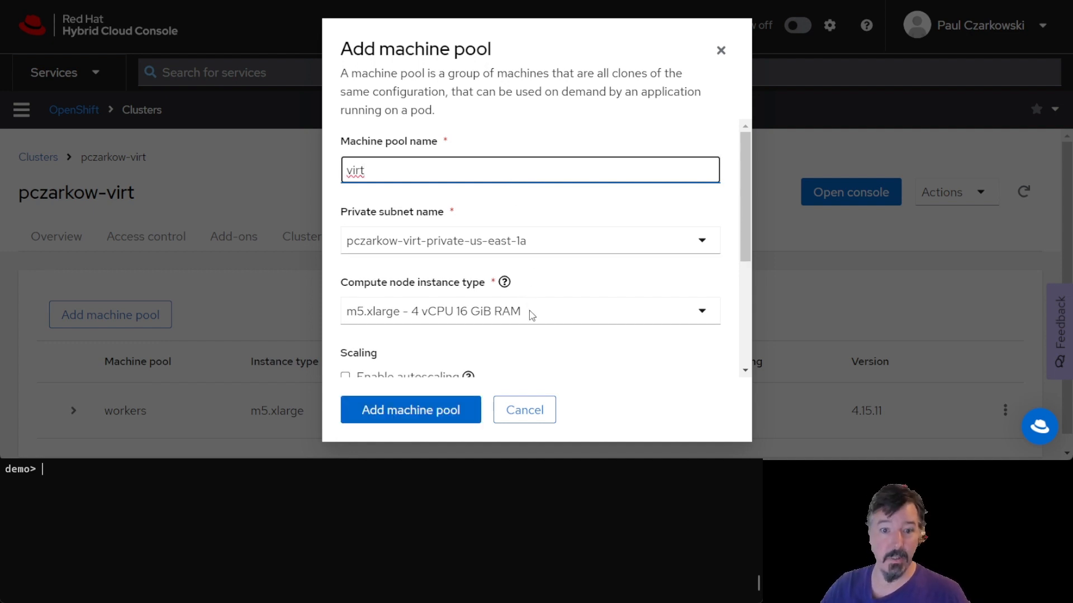
# - Find m5d instance sizes and set the pool's compute node instance type to m5d.metal (96 vCPU, 384 GiB RAM)
pyautogui.click(553, 313)
pyautogui.click(690, 298)
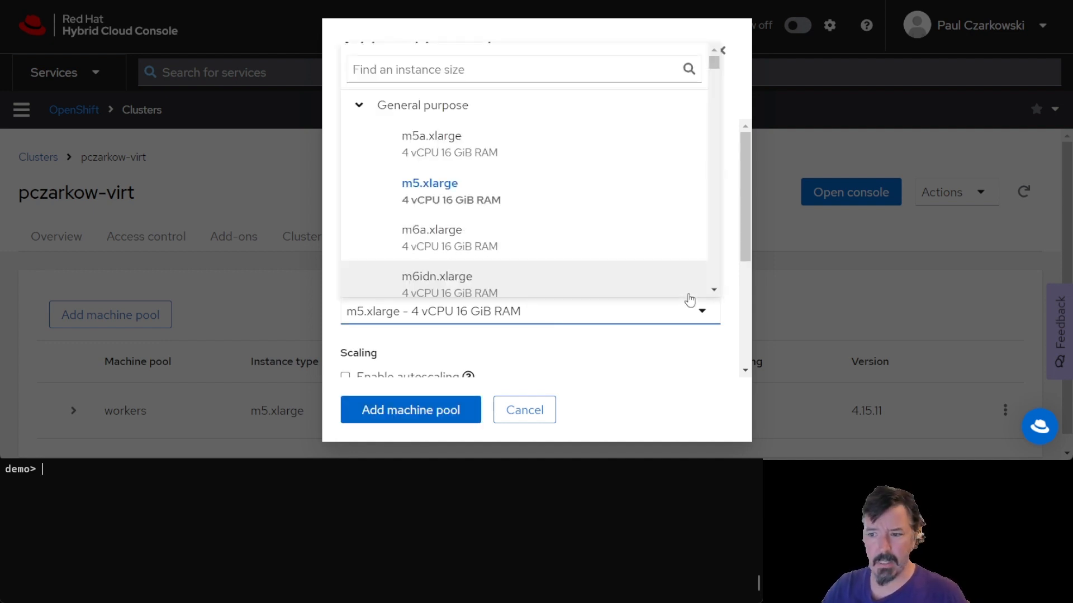
pyautogui.click(524, 73)
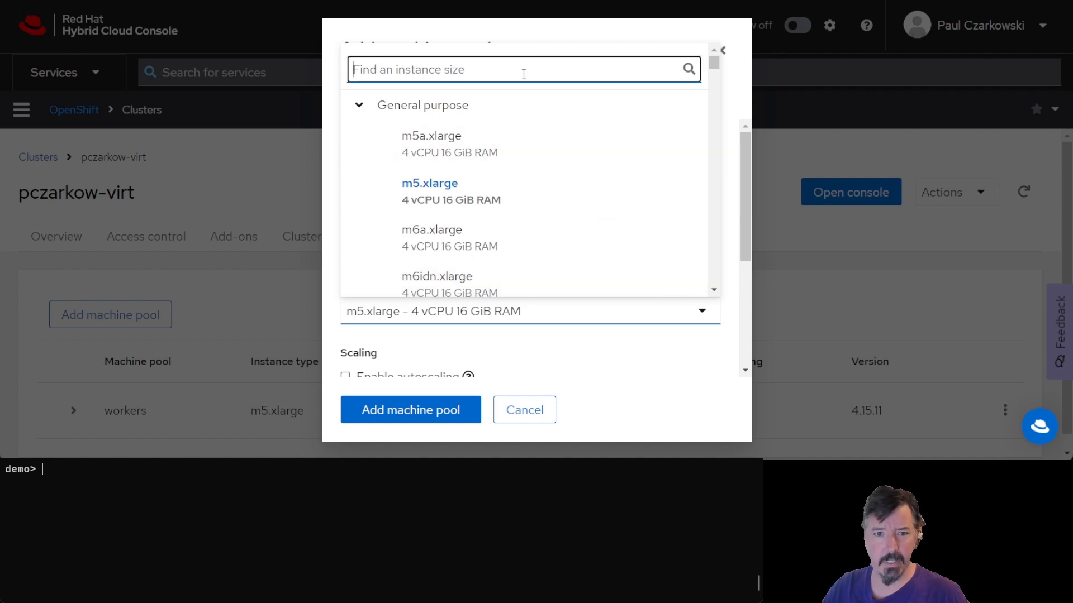
pyautogui.write('m5d')
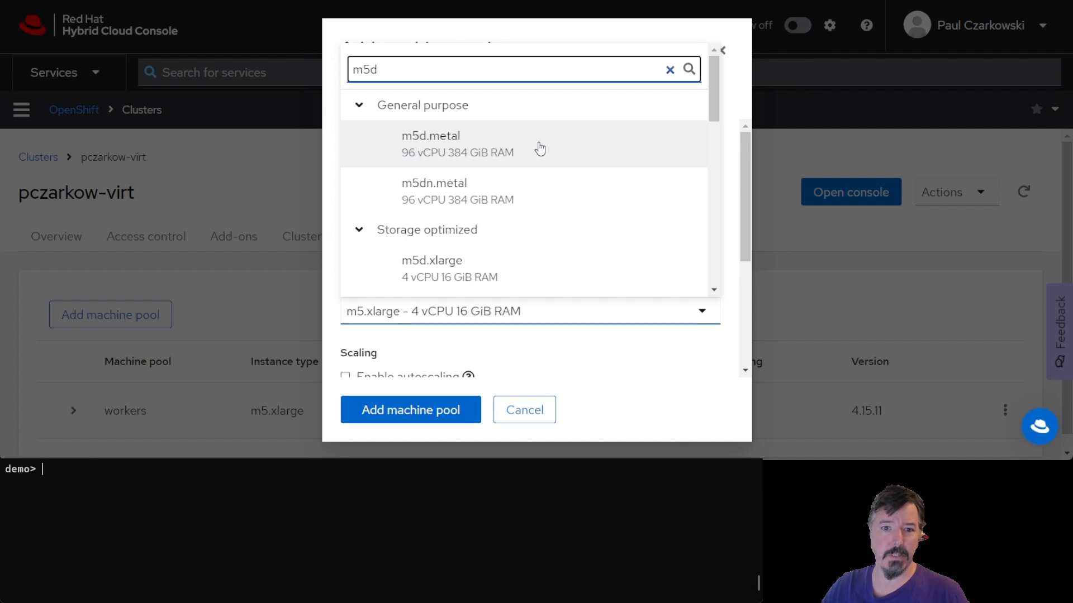
pyautogui.click(540, 148)
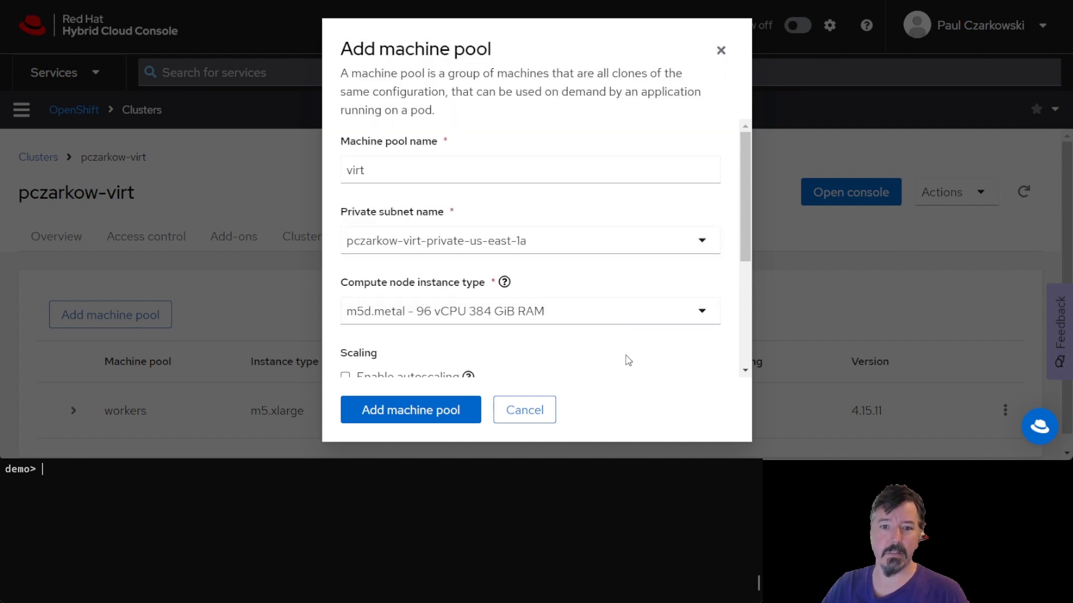
# - Review the scaling options, keep one compute node with autoscaling off, and add the machine pool
pyautogui.scroll(-3, 629, 361)
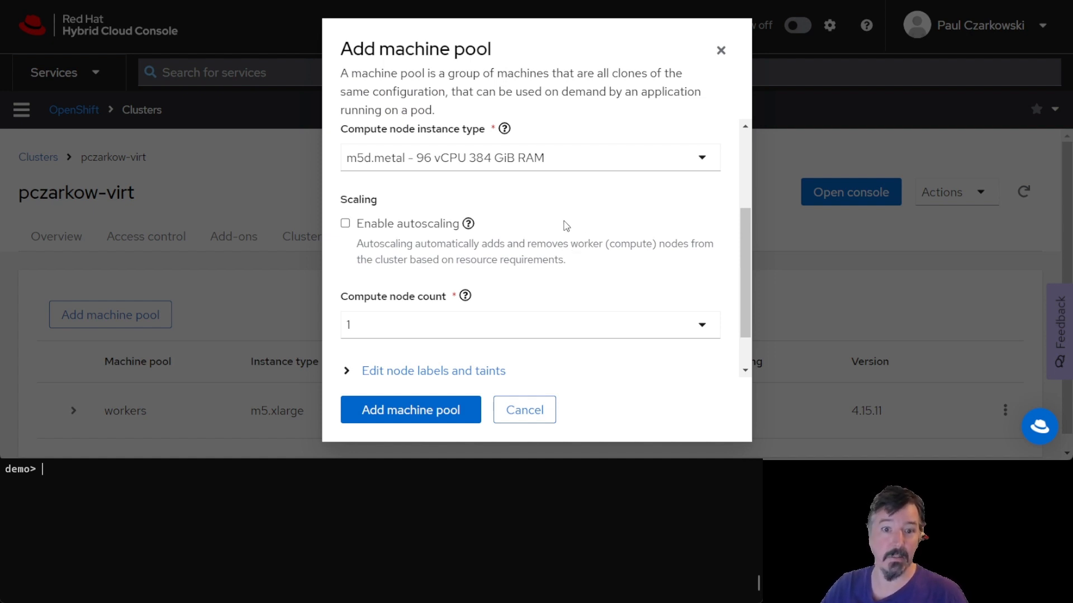
pyautogui.scroll(-1, 565, 225)
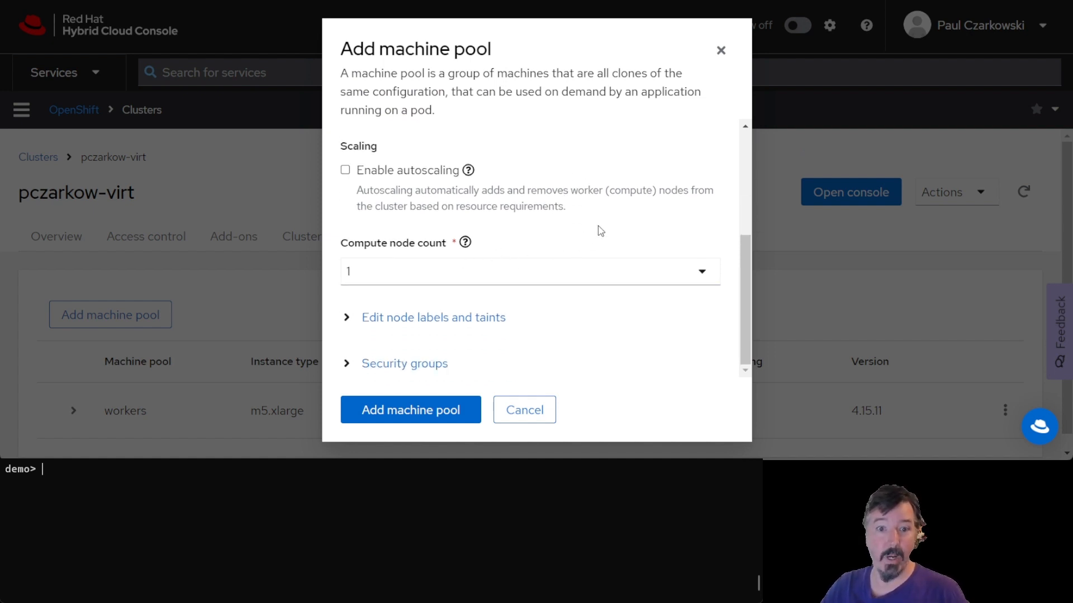
pyautogui.click(426, 414)
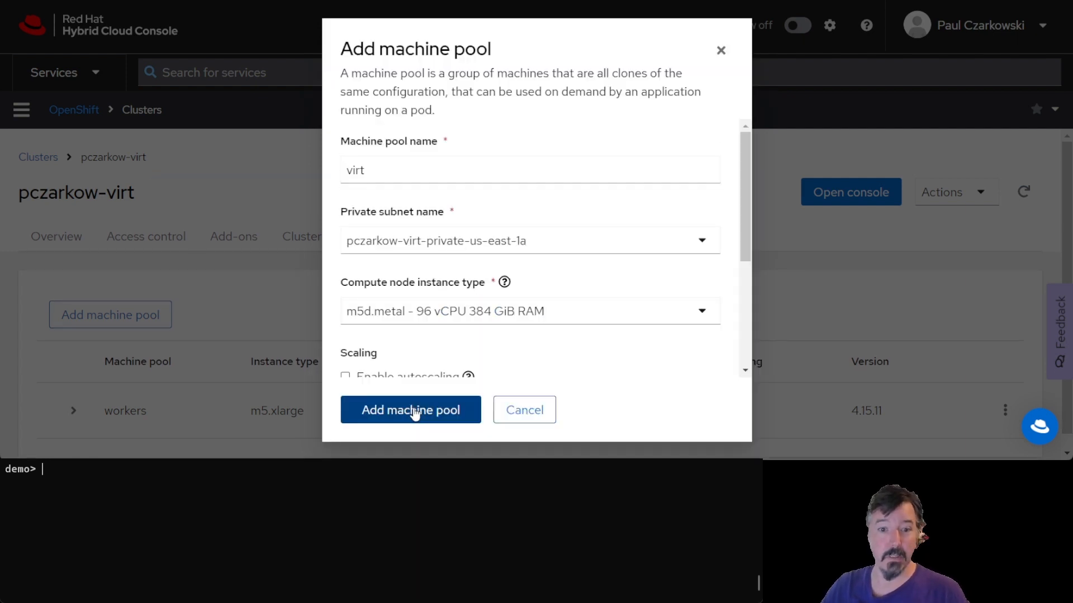
pyautogui.click(415, 415)
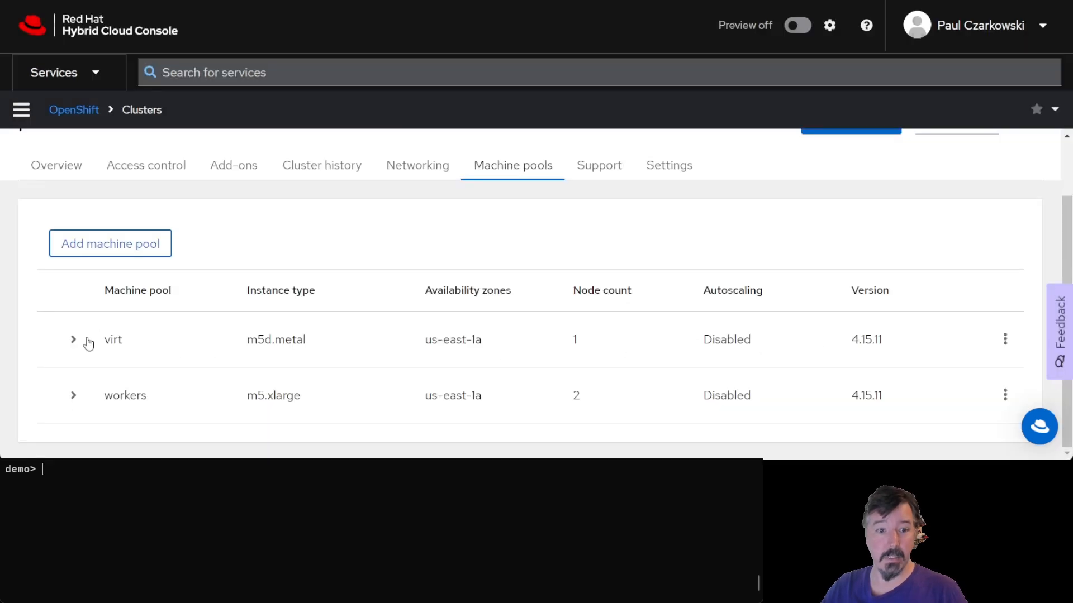
# - Expand the virt machine pool to examine its subnet details, and collapse it again
pyautogui.click(72, 339)
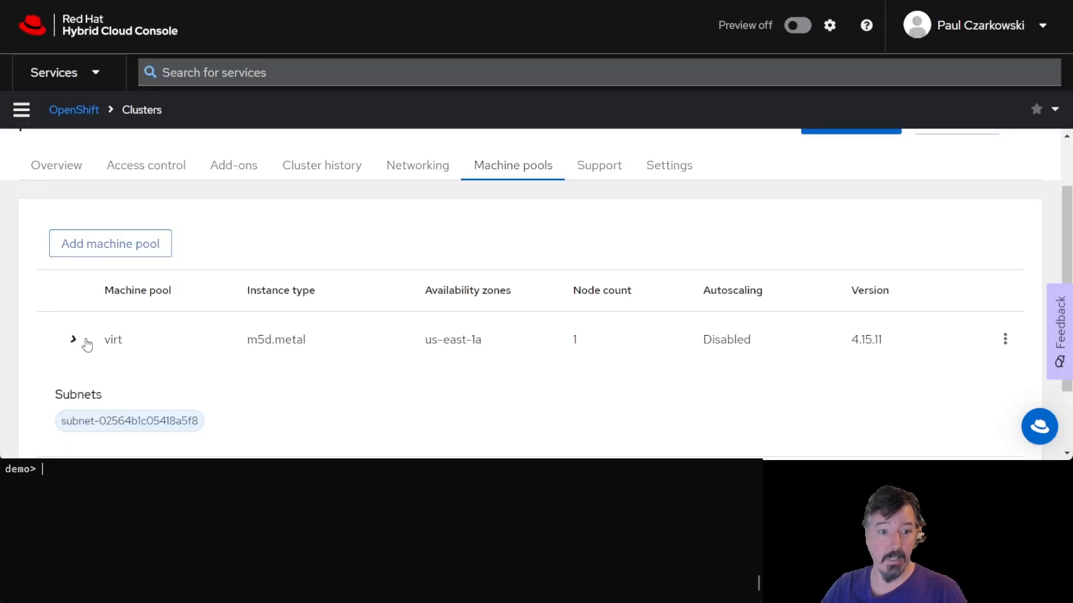
pyautogui.scroll(-2, 200, 357)
pyautogui.scroll(2, 216, 350)
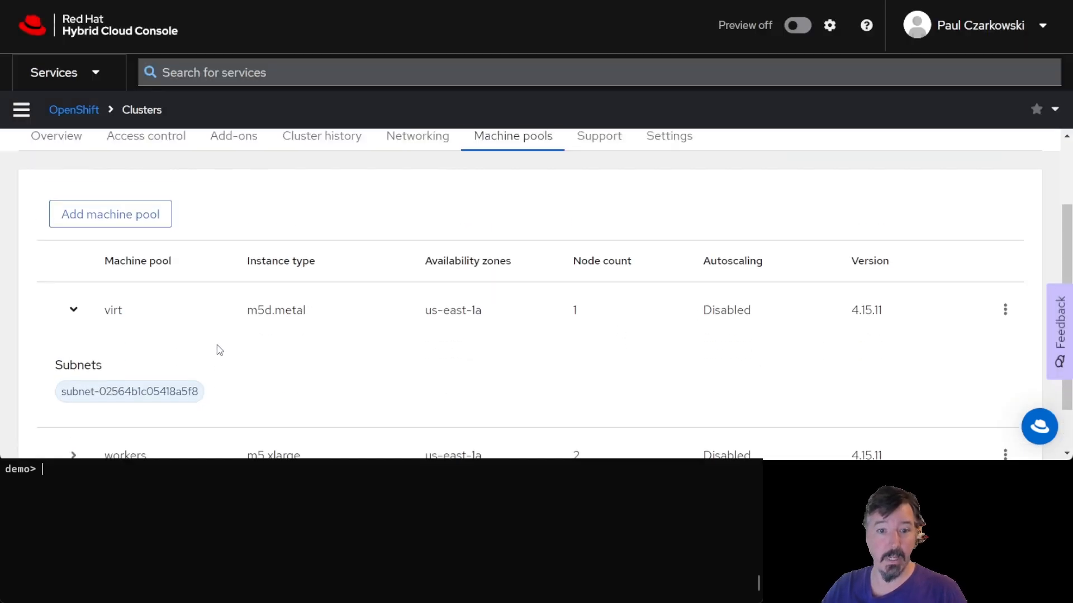
pyautogui.scroll(-2, 216, 349)
pyautogui.click(83, 249)
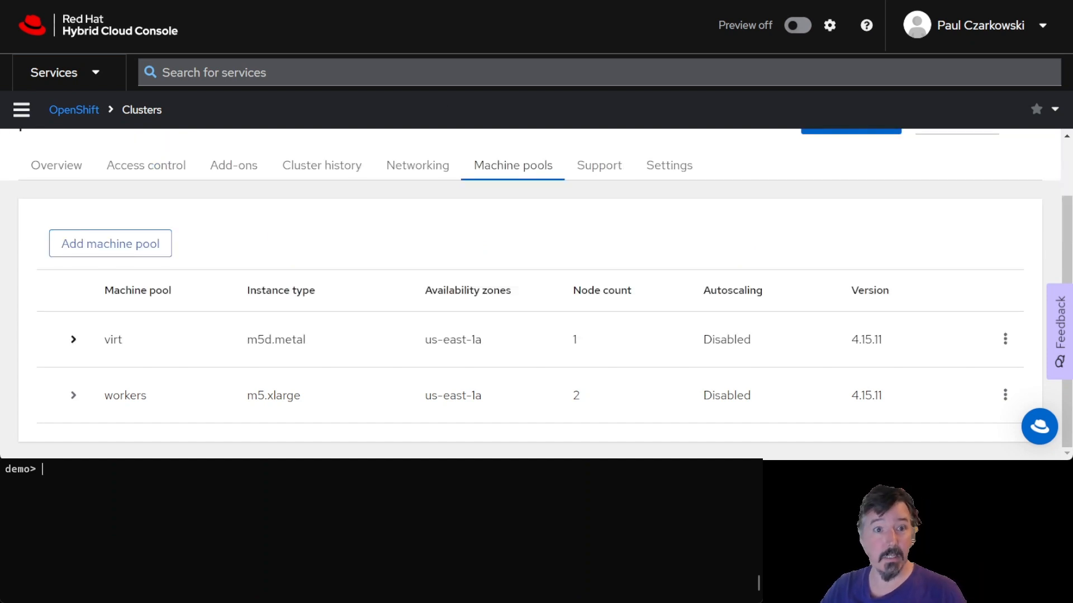
# - Switch to the cluster's OpenShift web console, find OpenShift Virtualization by Red Hat in OperatorHub, and open its installation form
pyautogui.click(312, 1)
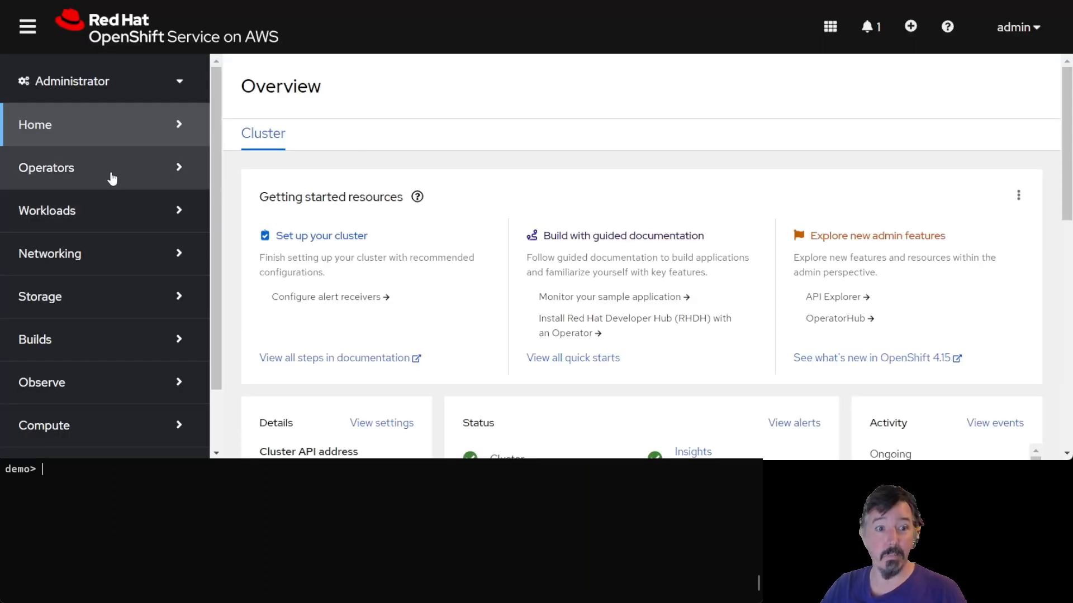
pyautogui.click(112, 177)
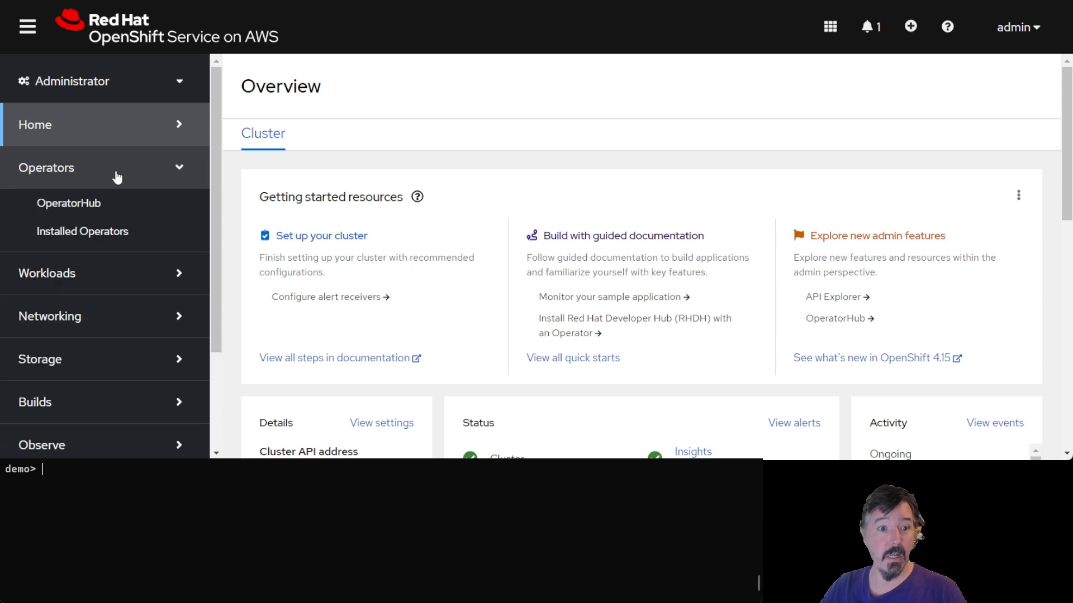
pyautogui.click(115, 208)
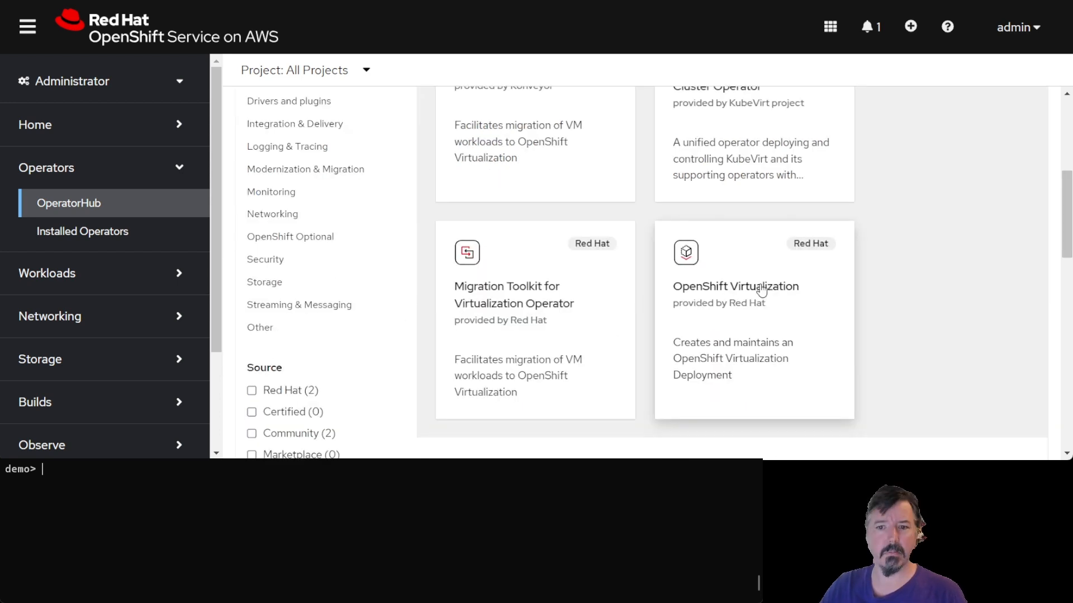
pyautogui.click(431, 161)
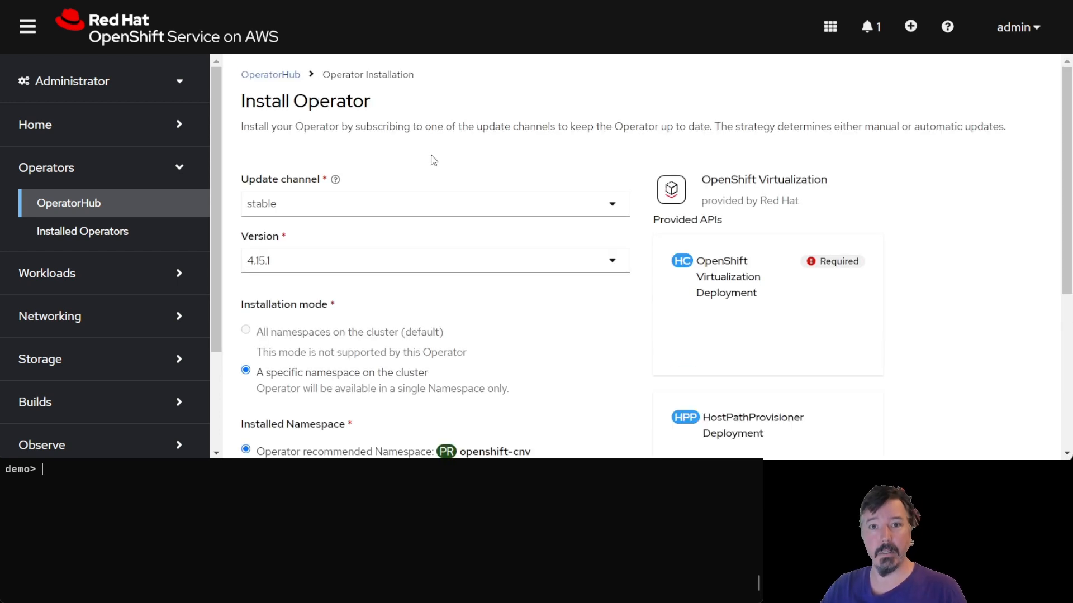
# - Install the operator from the stable channel, version 4.15.1, in the recommended openshift-cnv namespace with automatic update approval
pyautogui.scroll(-4, 838, 162)
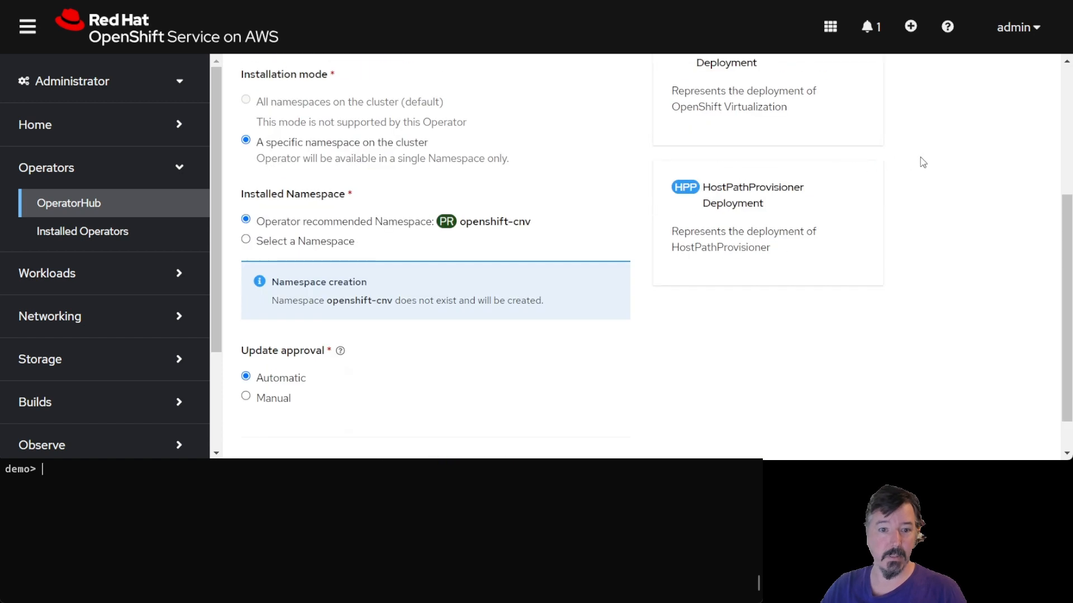
pyautogui.scroll(-1, 923, 163)
pyautogui.click(276, 431)
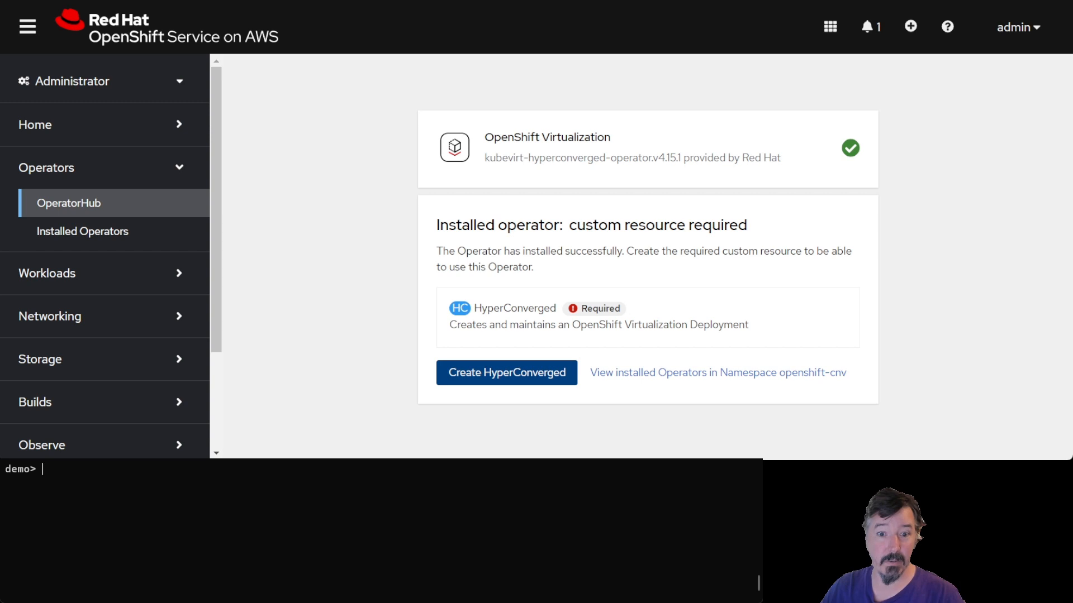
# - Create the required HyperConverged resource named kubevirt-hyperconverged, leaving all form settings at their defaults
pyautogui.click(549, 372)
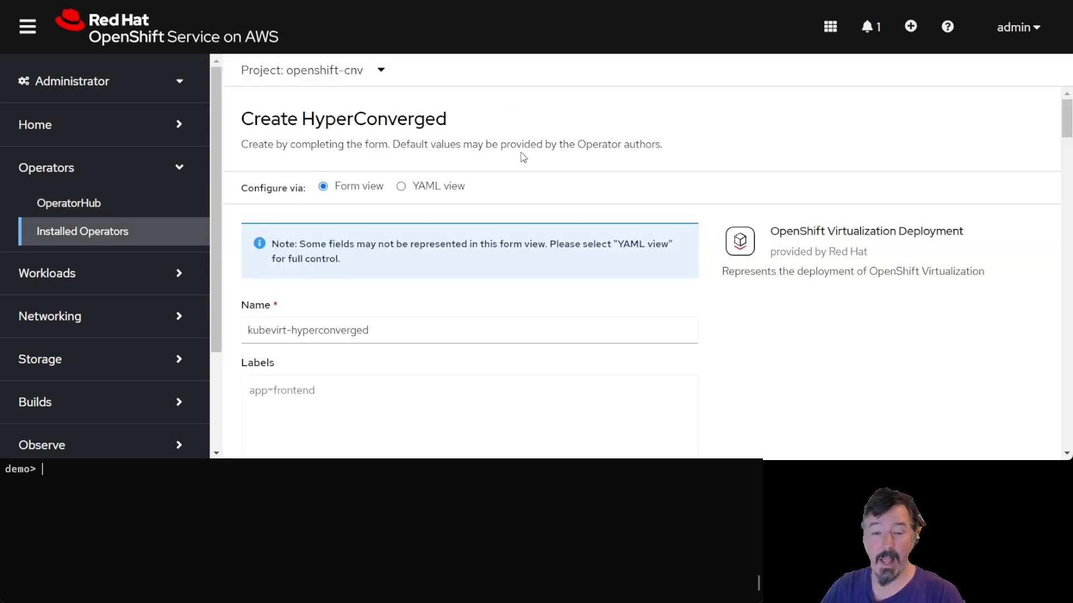
pyautogui.scroll(-7, 603, 155)
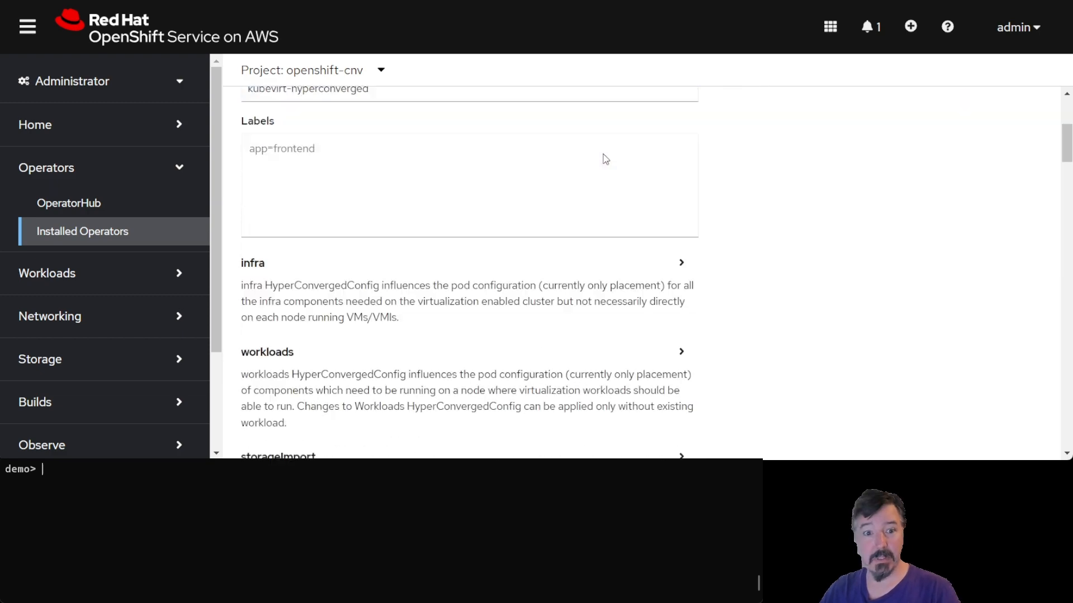
pyautogui.scroll(-3, 821, 231)
pyautogui.scroll(-20, 821, 231)
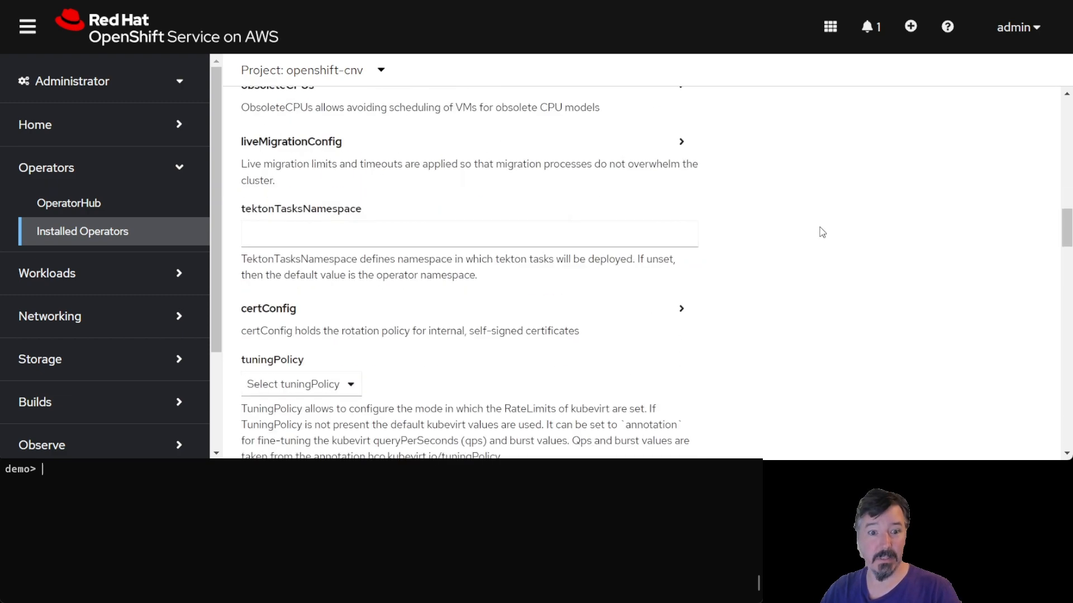
pyautogui.scroll(-5, 822, 231)
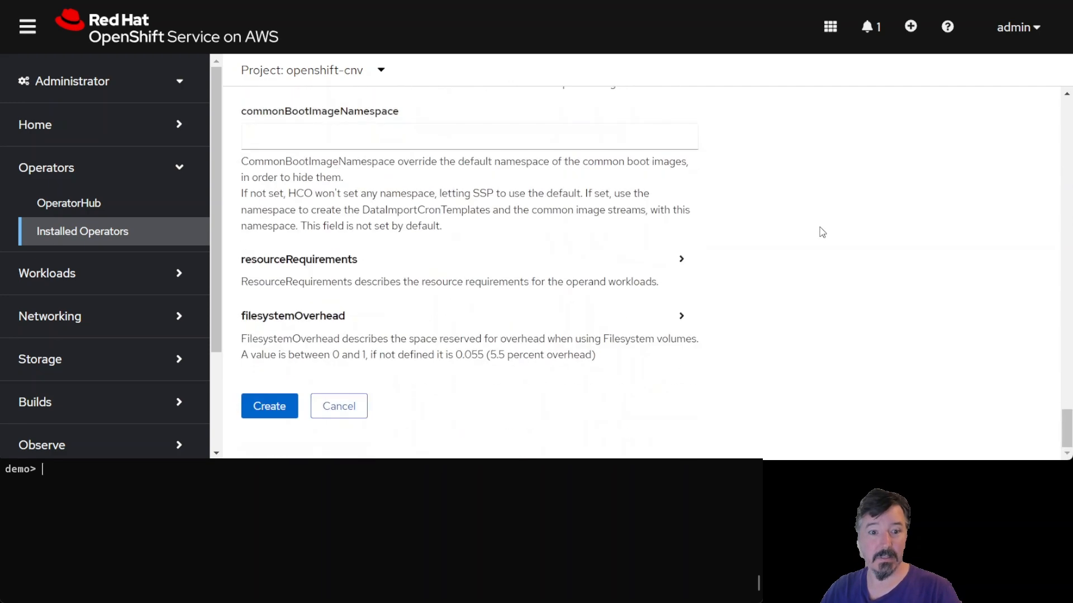
pyautogui.click(269, 403)
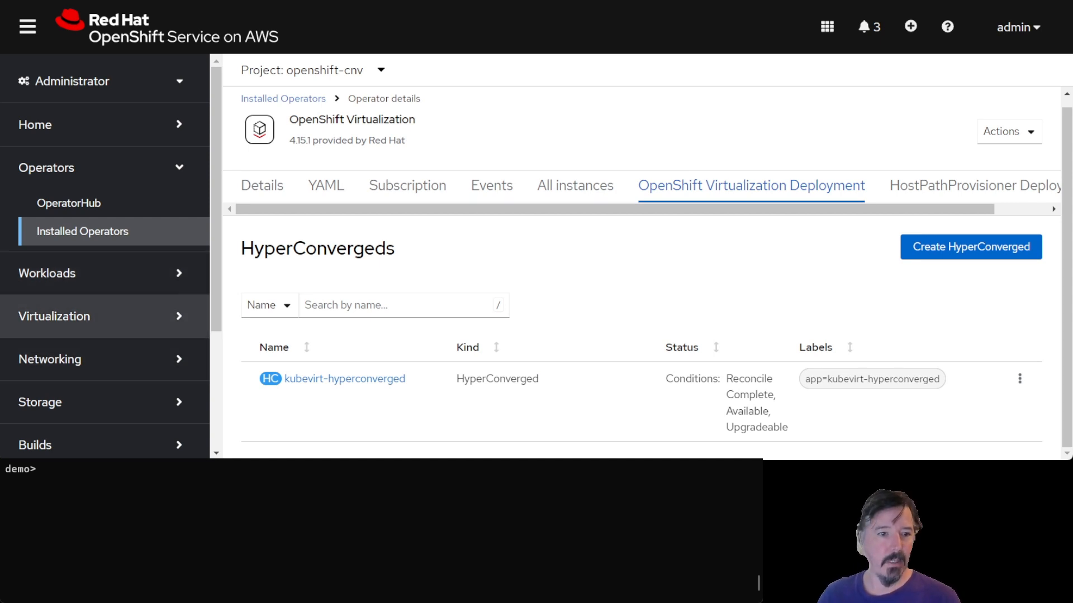
# - Expand the new Virtualization section of the console navigation to look over its entries
pyautogui.click(108, 316)
pyautogui.scroll(-2, 119, 323)
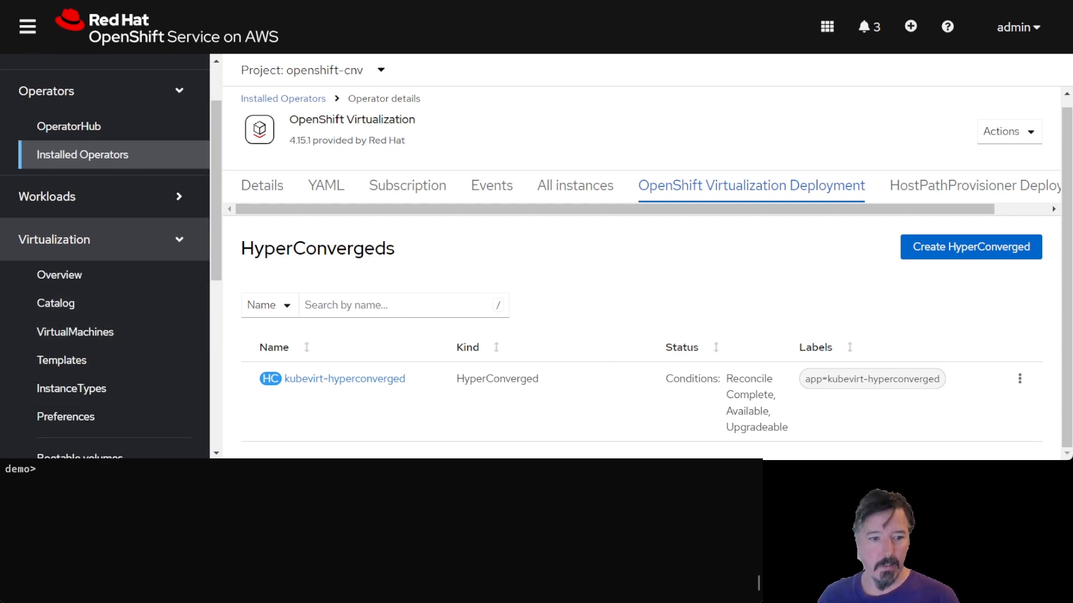
# - List the cluster nodes in the terminal with "oc get nodes" and highlight the age of node ip-10-10-2-56.ec2.internal
pyautogui.click(42, 469)
pyautogui.write('oc ')
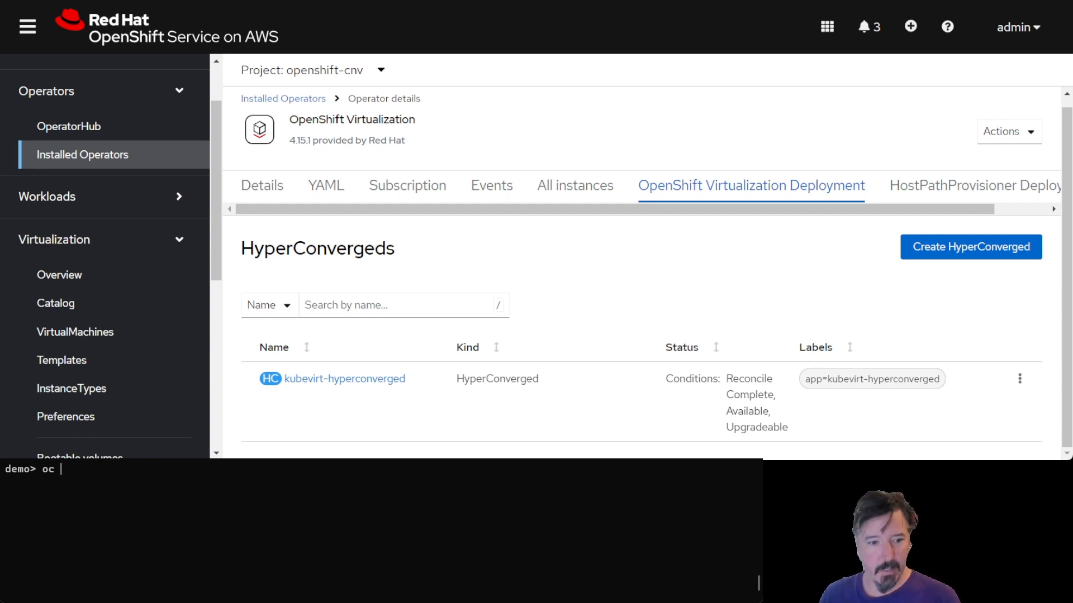
pyautogui.write('get nodes')
pyautogui.press('Return')
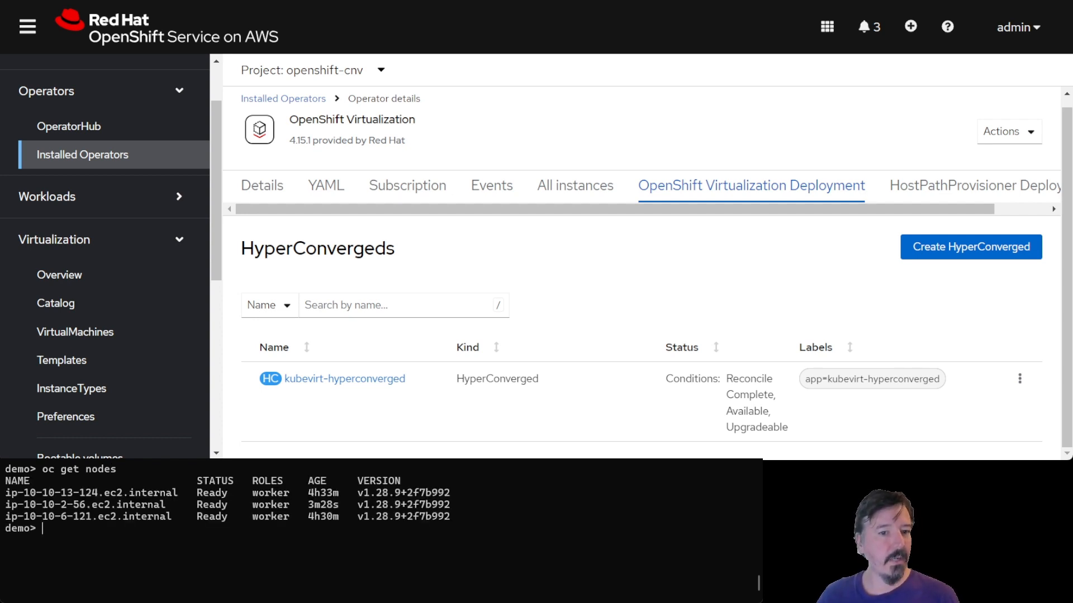
pyautogui.moveTo(303, 505)
pyautogui.mouseDown()
pyautogui.moveTo(338, 505)
pyautogui.moveTo(309, 505)
pyautogui.mouseUp()
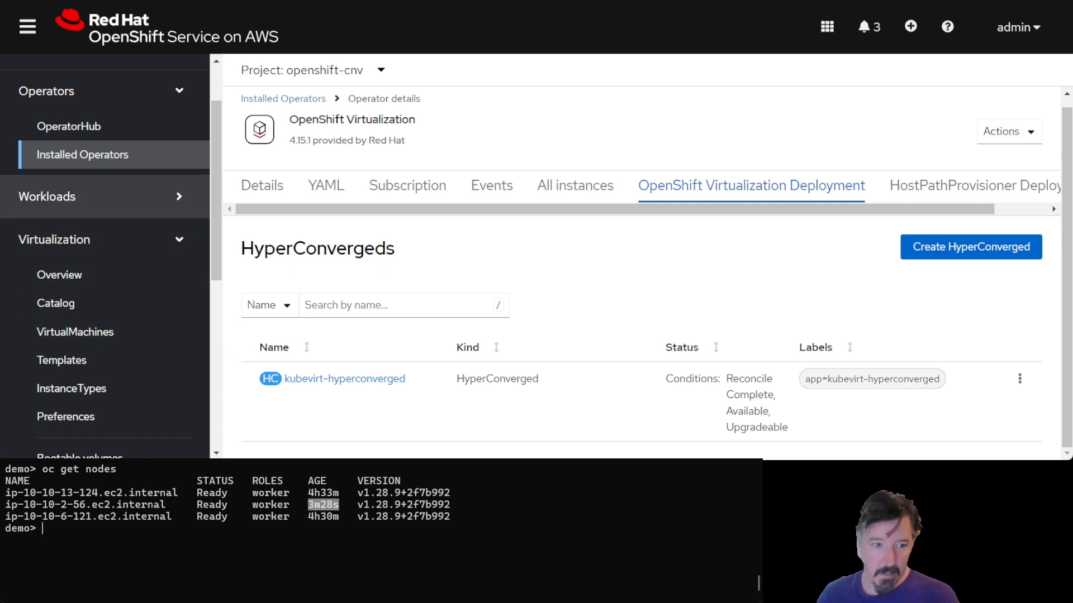
# - Open the console's compute Nodes list and highlight the memory and CPU figures of node ip-10-10-2-56.ec2.internal
pyautogui.click(142, 241)
pyautogui.scroll(-2, 142, 274)
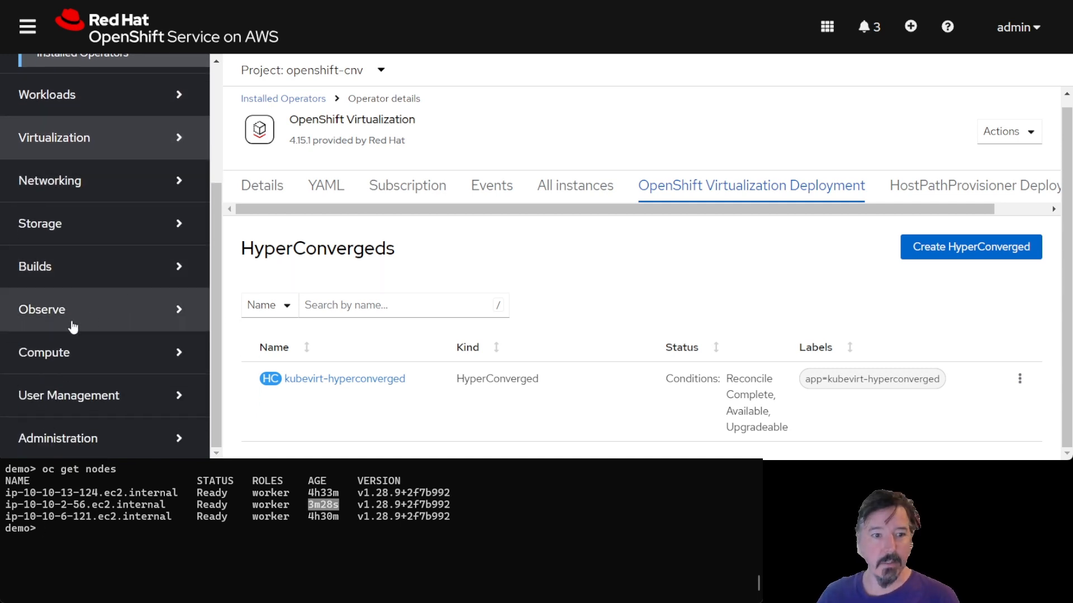
pyautogui.click(147, 352)
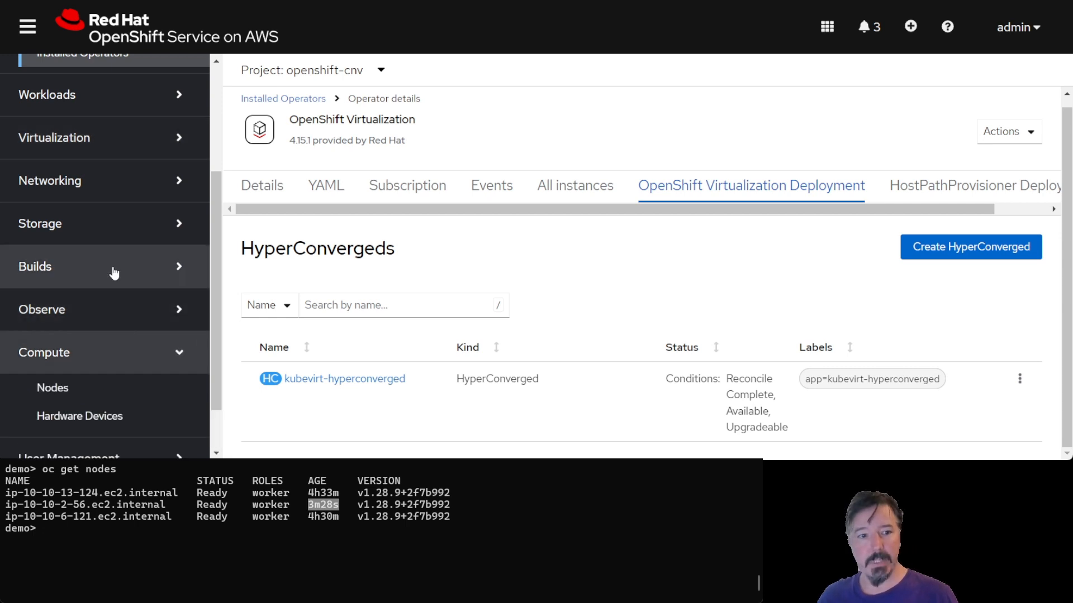
pyautogui.scroll(-1, 100, 291)
pyautogui.click(81, 326)
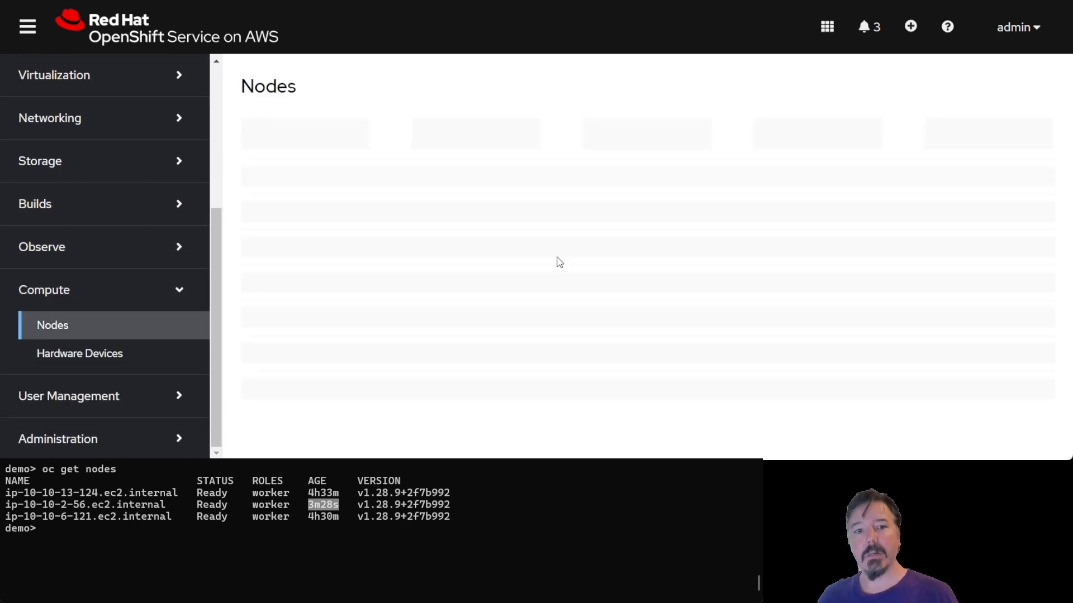
pyautogui.moveTo(808, 214); pyautogui.dragTo(641, 215)
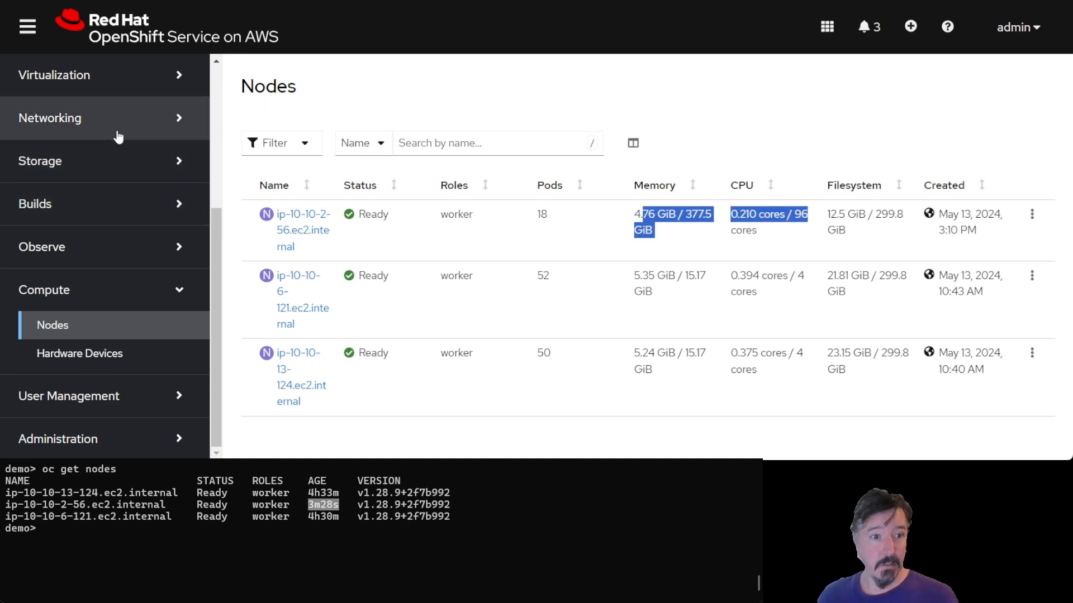
# - Open the VirtualMachines list of the console and start creating a VirtualMachine from a template
pyautogui.click(120, 77)
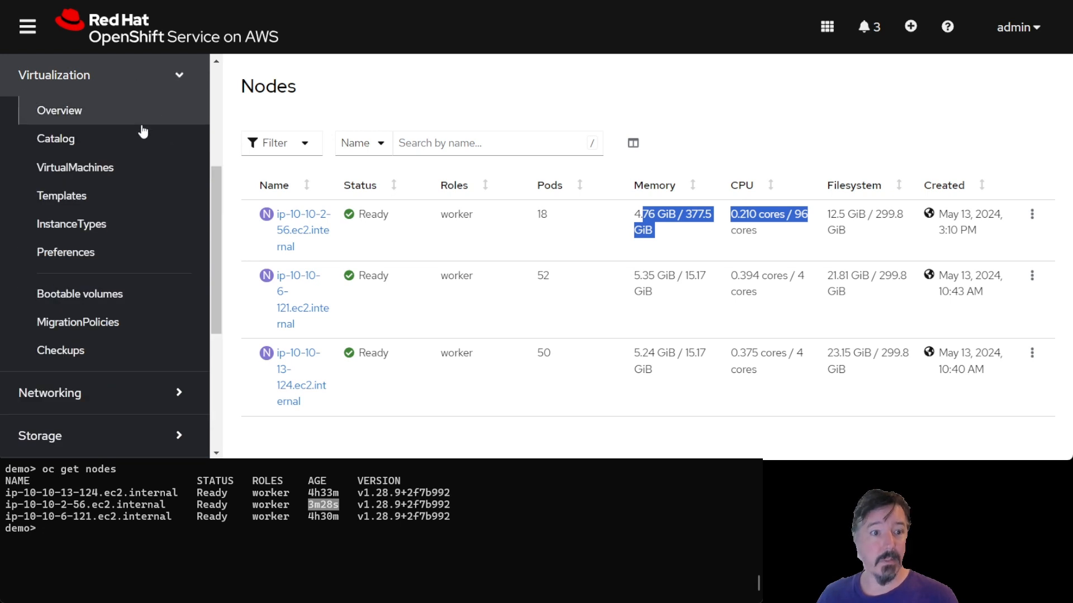
pyautogui.click(130, 170)
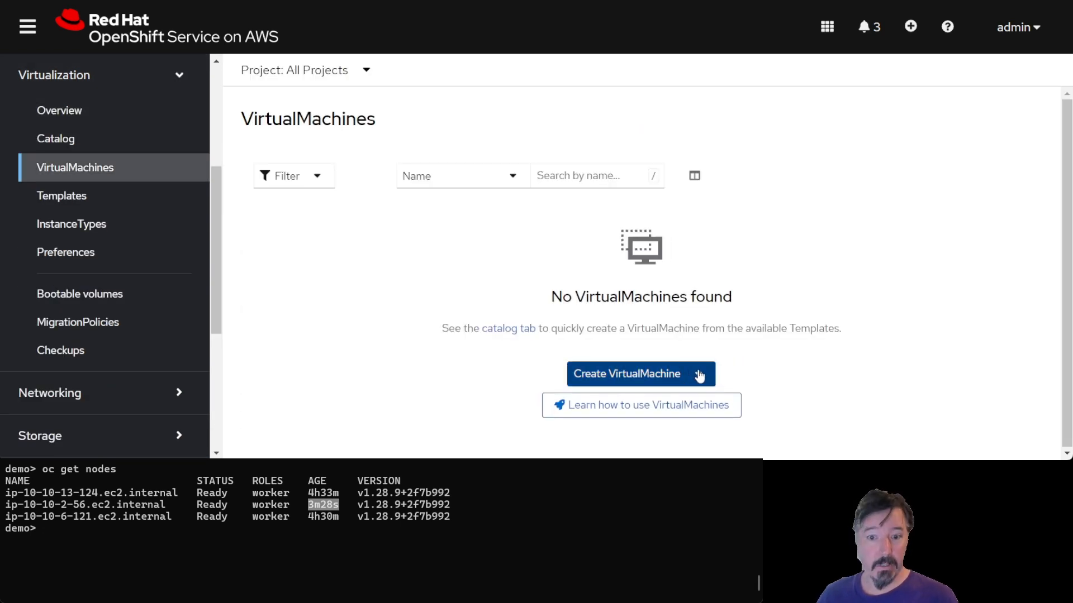
pyautogui.click(697, 374)
pyautogui.scroll(-1, 823, 322)
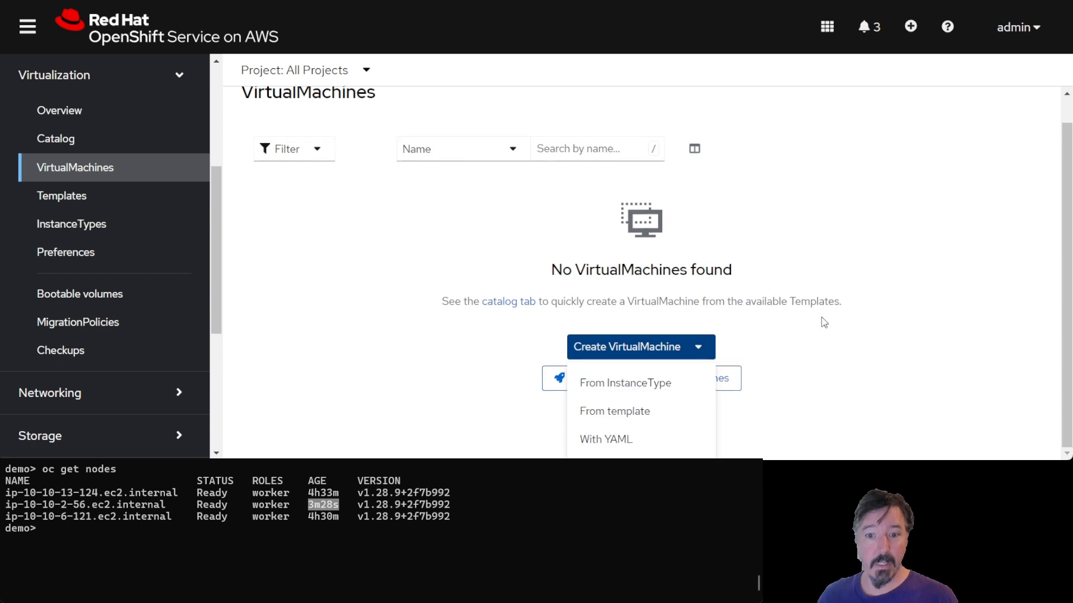
pyautogui.click(644, 415)
# - Choose the CentOS Stream 8 VM template, open it for customization and look over its overview settings
pyautogui.scroll(-3, 843, 240)
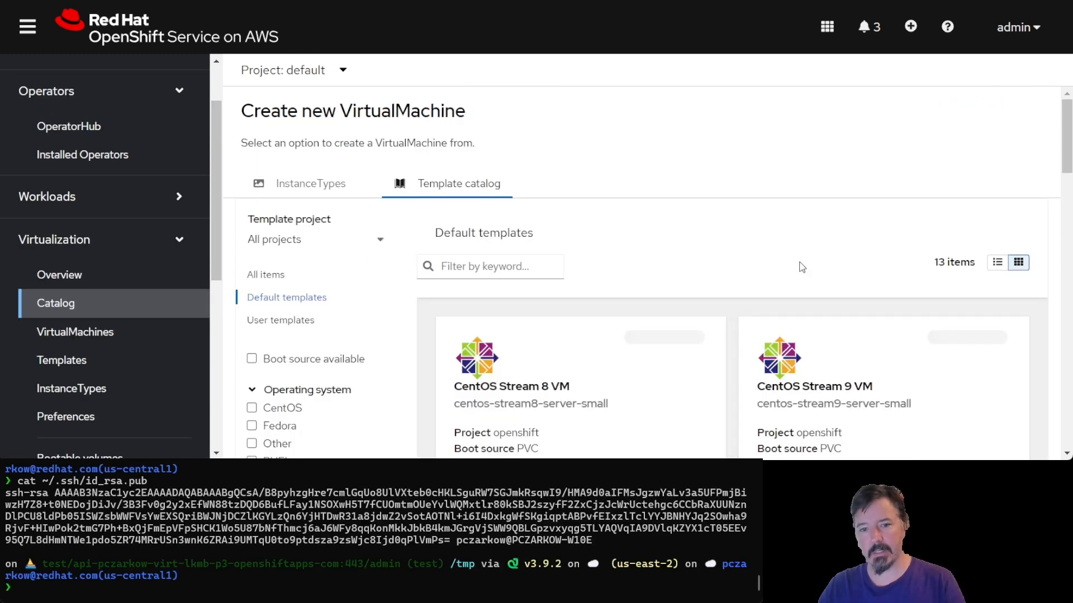
pyautogui.scroll(-3, 698, 268)
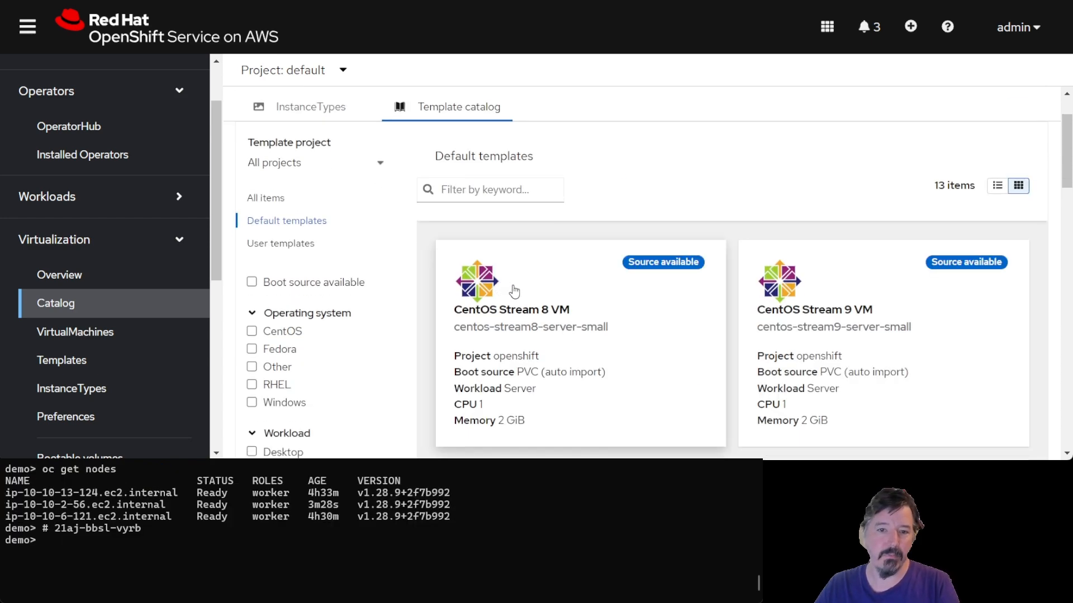
pyautogui.click(577, 300)
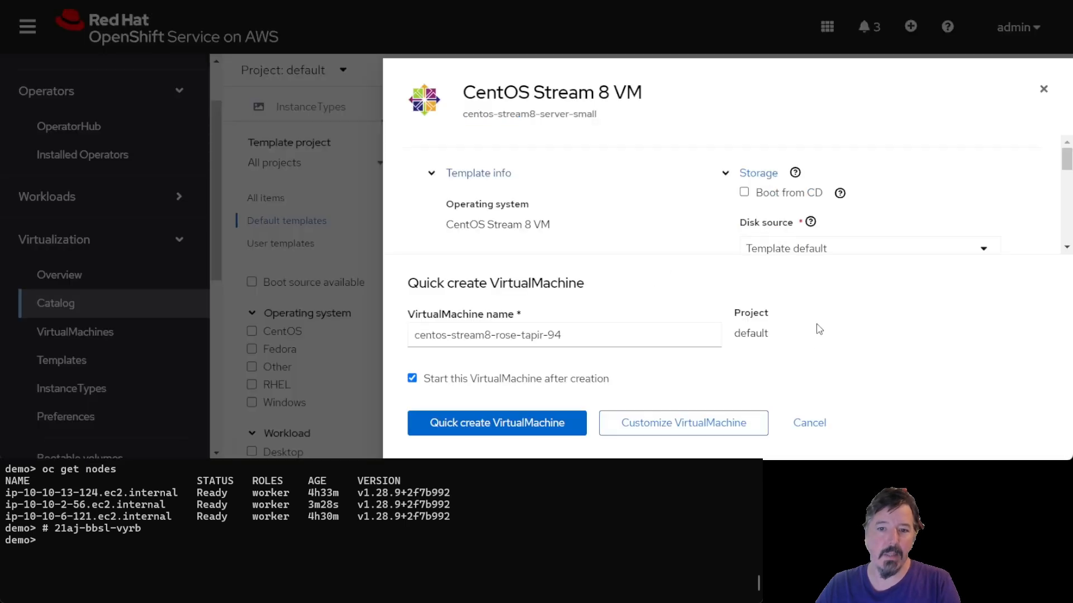
pyautogui.click(706, 426)
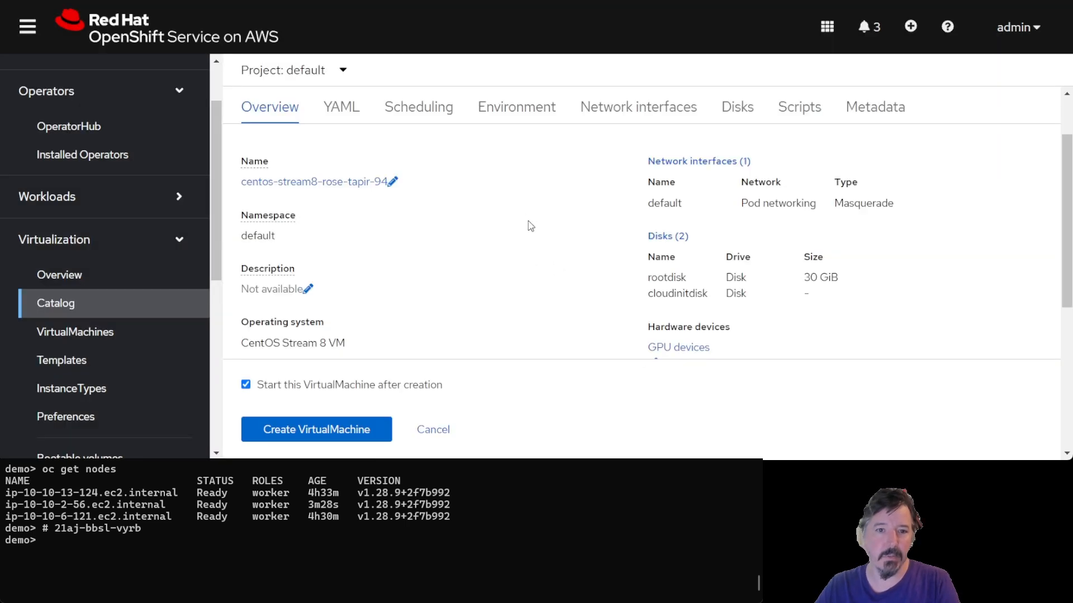
pyautogui.scroll(-3, 529, 225)
pyautogui.scroll(5, 527, 226)
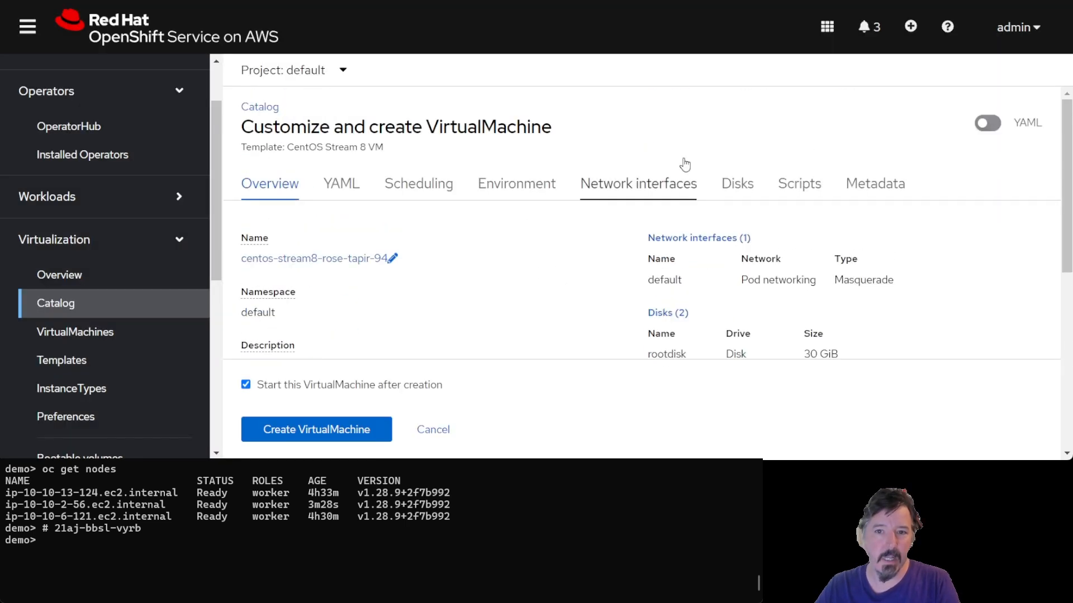
# - In the VirtualMachine's script settings, choose to add a new public SSH key and paste the key
pyautogui.click(801, 196)
pyautogui.scroll(-4, 803, 263)
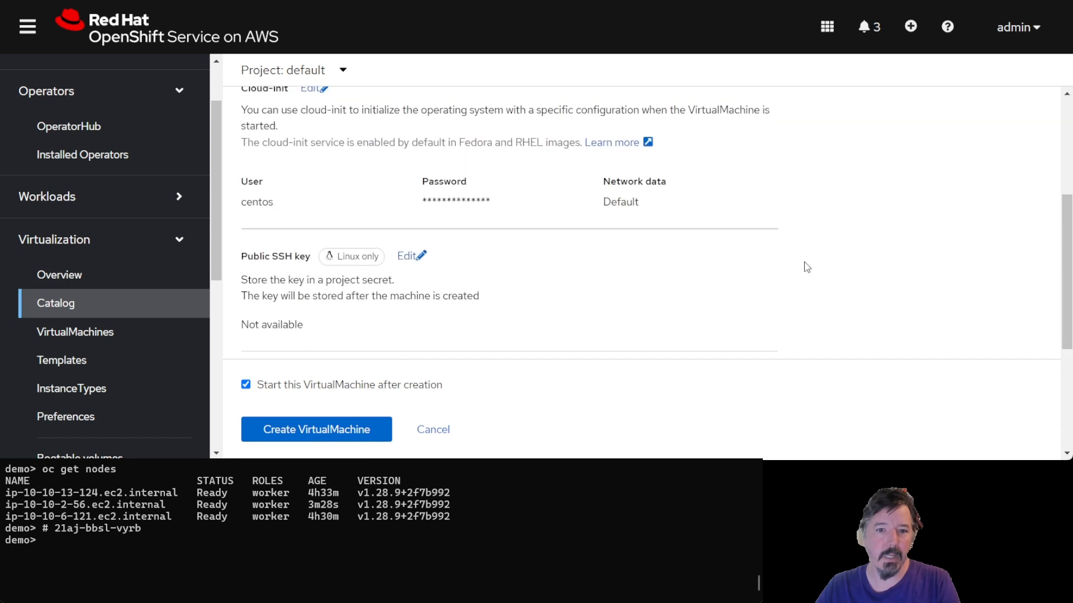
pyautogui.scroll(1, 735, 221)
pyautogui.scroll(-2, 451, 230)
pyautogui.scroll(1, 452, 230)
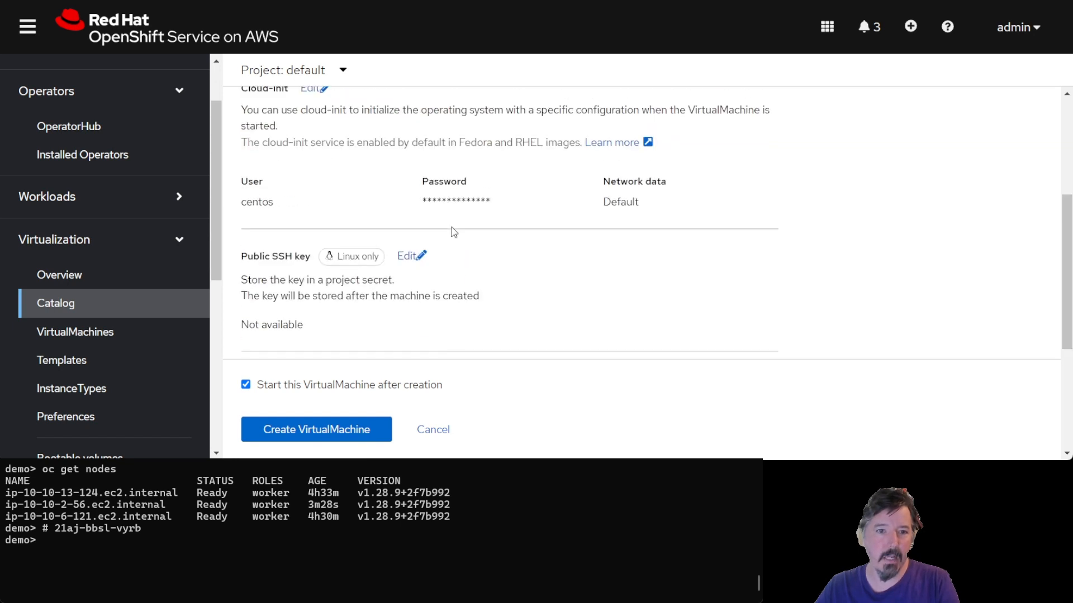
pyautogui.scroll(-1, 453, 231)
pyautogui.click(414, 178)
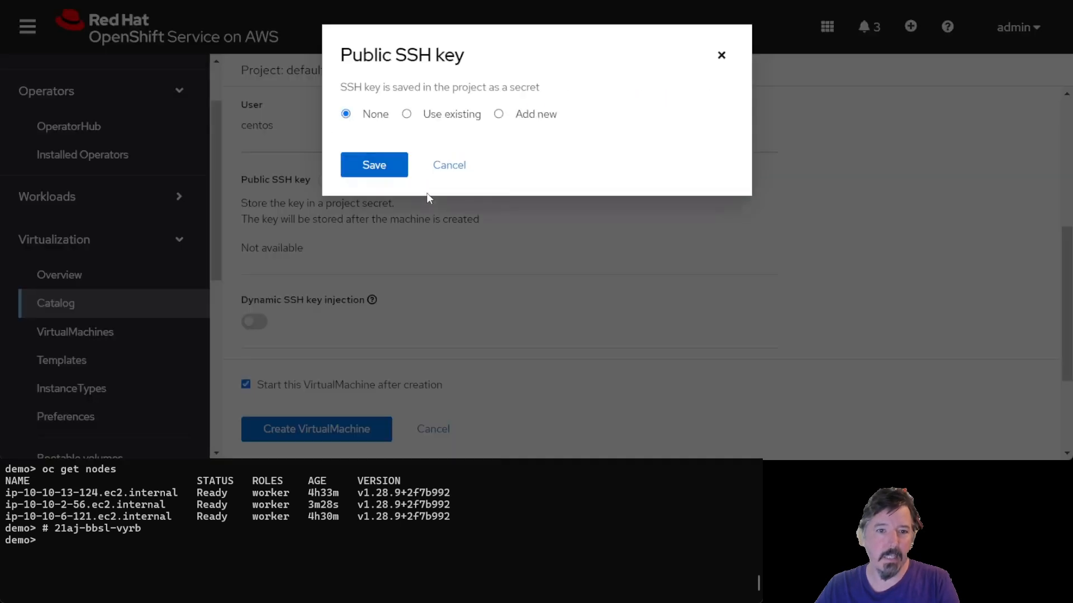
pyautogui.click(519, 121)
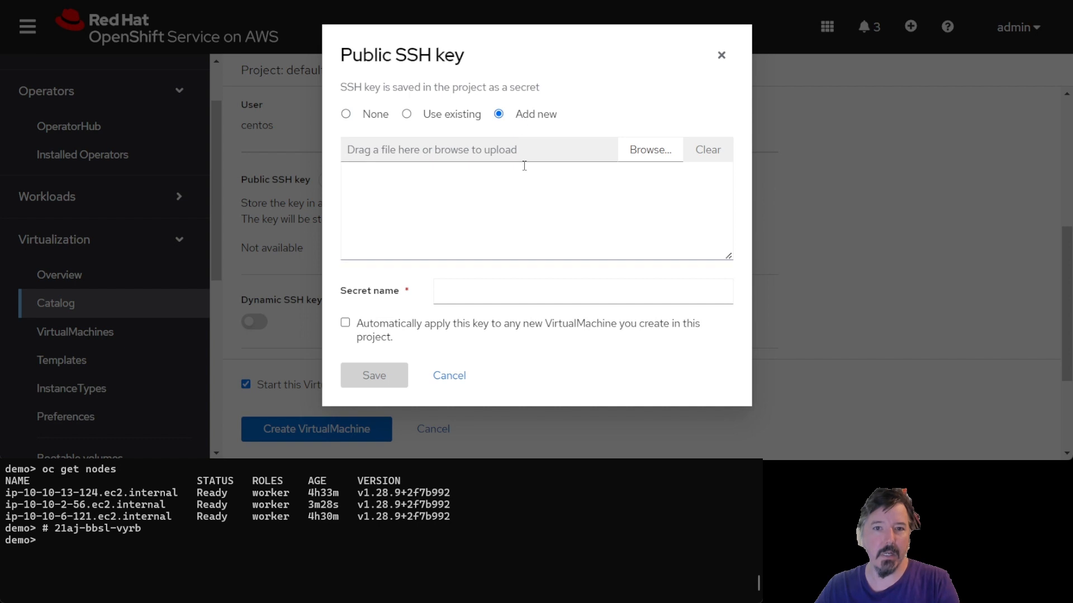
pyautogui.click(478, 203)
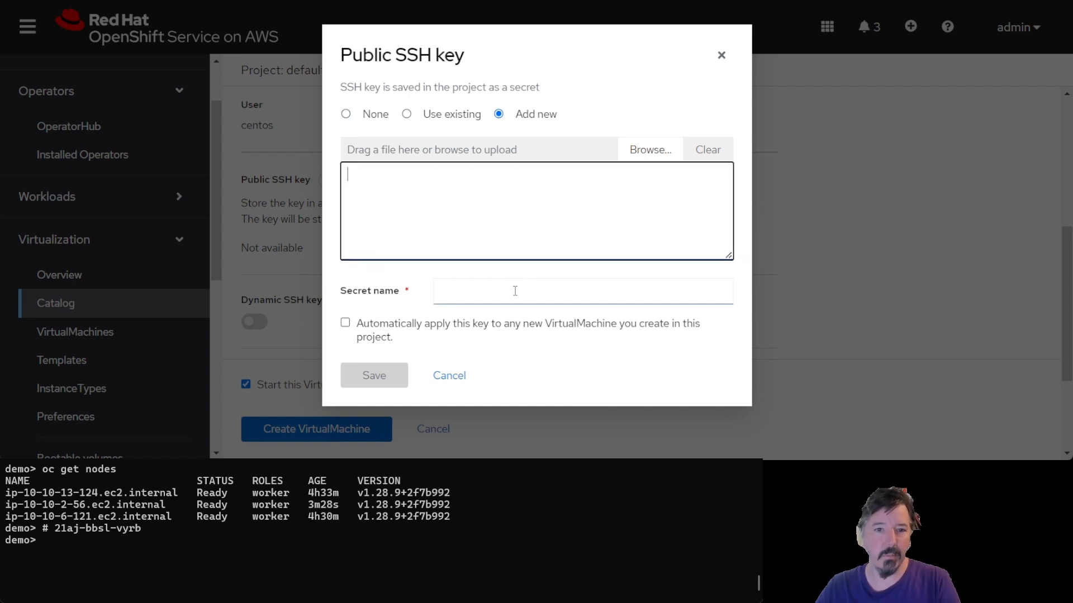
pyautogui.hotkey('ctrl', 'v')
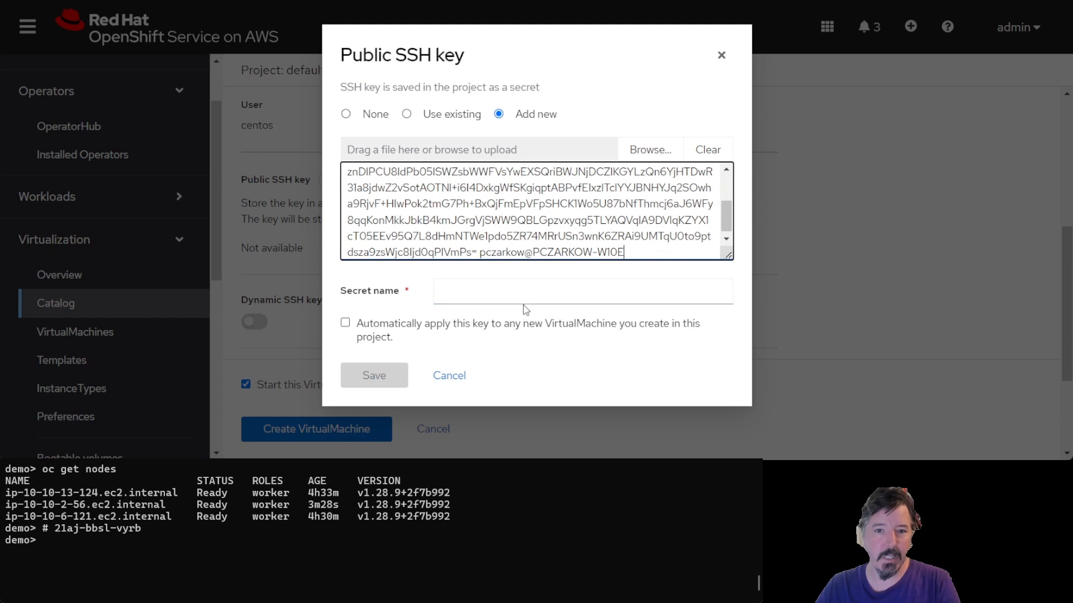
# - Name the key's secret ssh-key, apply it automatically to new VirtualMachines in this project, and save it
pyautogui.click(533, 296)
pyautogui.write('ssh')
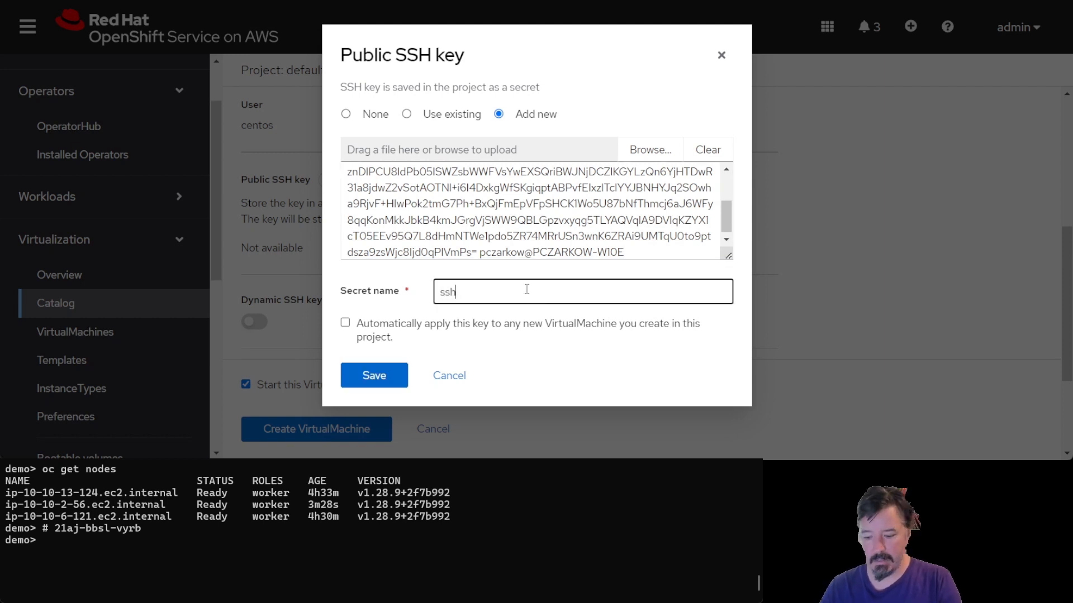
pyautogui.write('-key')
pyautogui.click(345, 323)
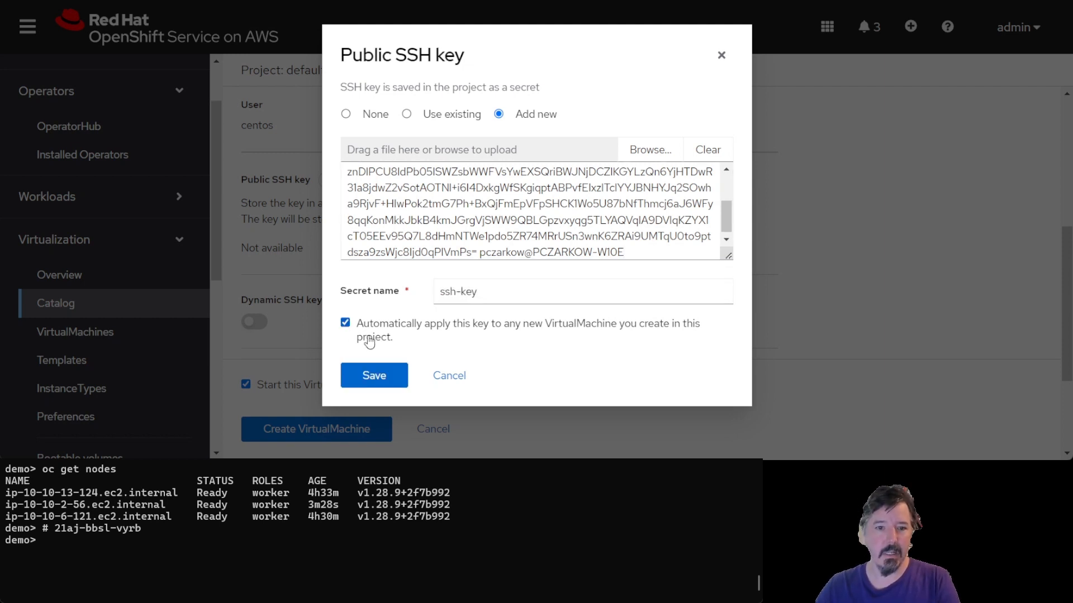
pyautogui.click(385, 377)
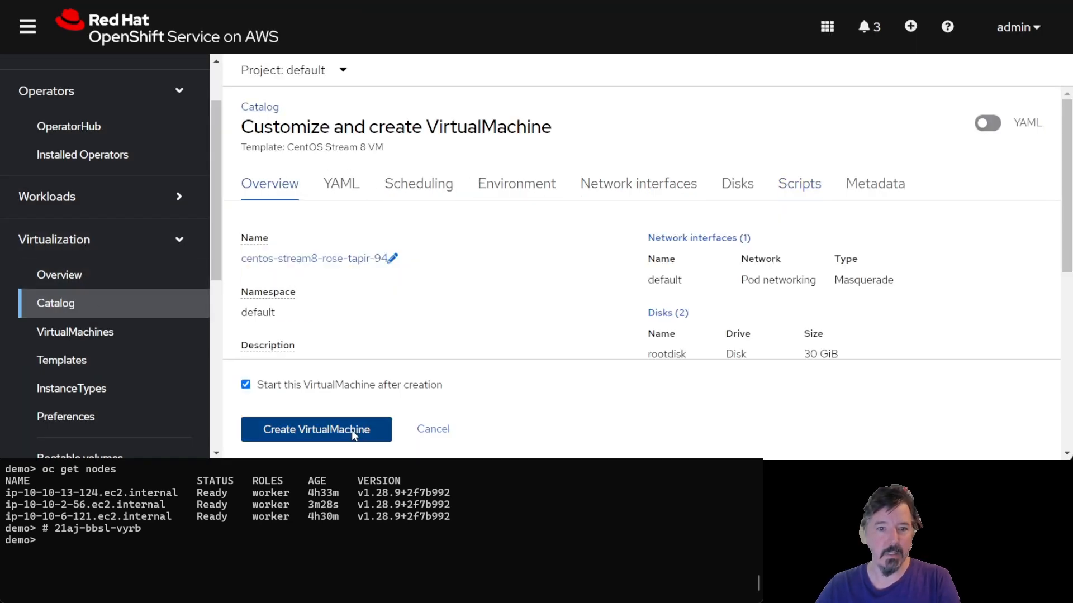
# - Create the customized CentOS Stream 8 VirtualMachine, set to start after creation, and highlight its name in the details
pyautogui.click(354, 435)
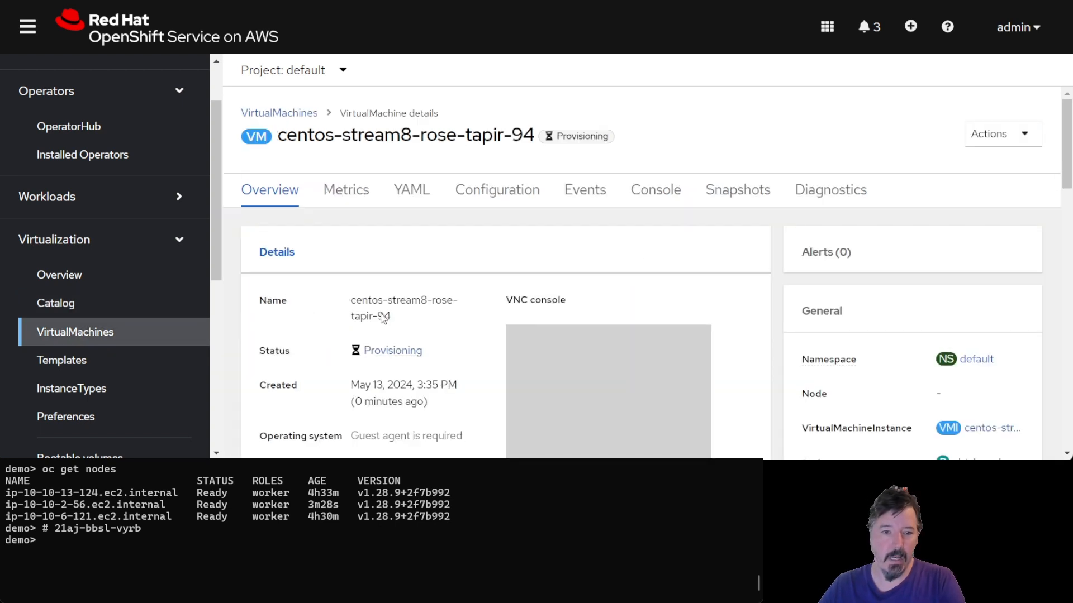
pyautogui.tripleClick(405, 325)
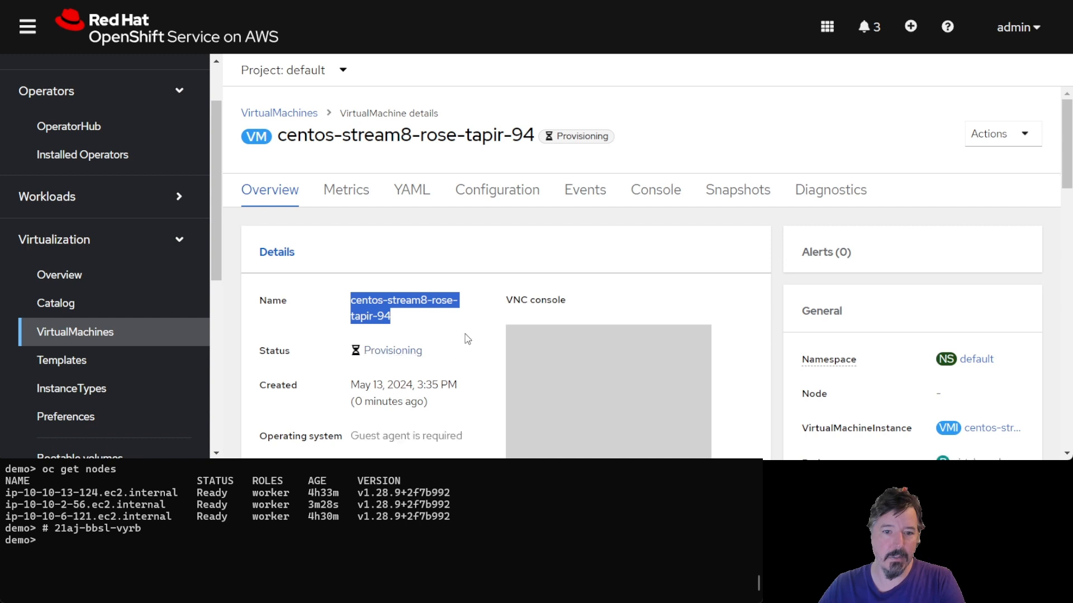
pyautogui.click(484, 304)
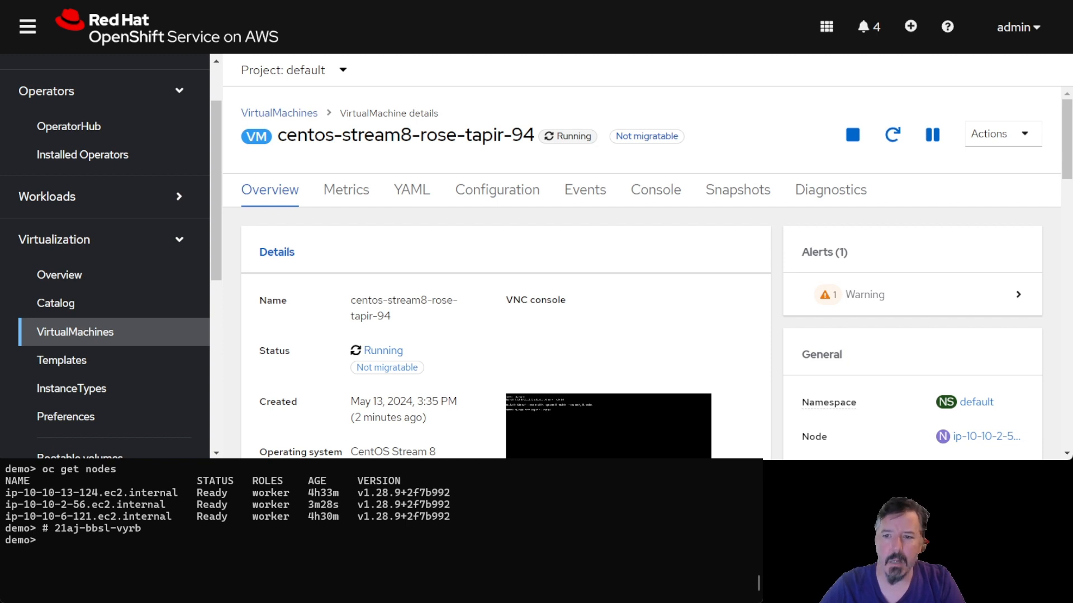
# - Expand the VirtualMachine's warning alert, highlight its description text, and collapse the alert list again
pyautogui.click(1017, 295)
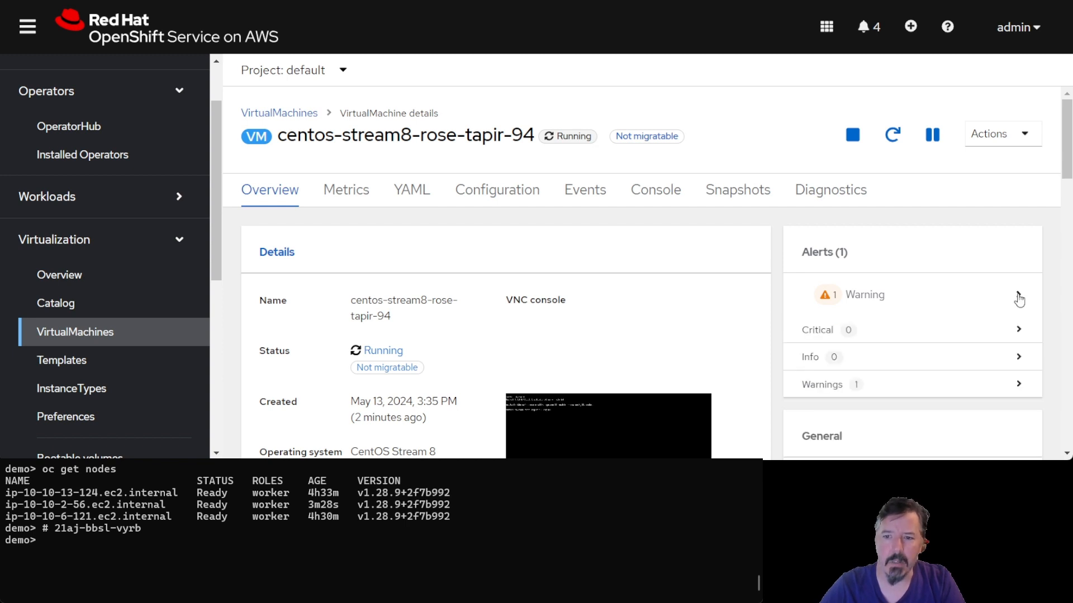
pyautogui.click(1011, 387)
pyautogui.scroll(-3, 916, 324)
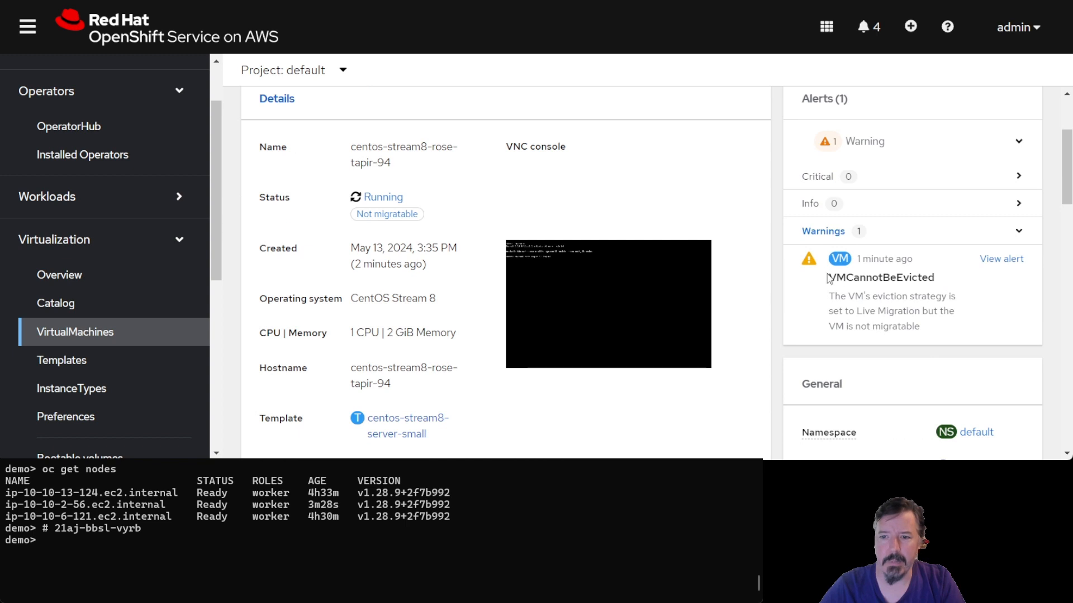
pyautogui.moveTo(829, 278)
pyautogui.mouseDown()
pyautogui.moveTo(951, 314)
pyautogui.moveTo(955, 332)
pyautogui.moveTo(829, 294)
pyautogui.mouseUp()
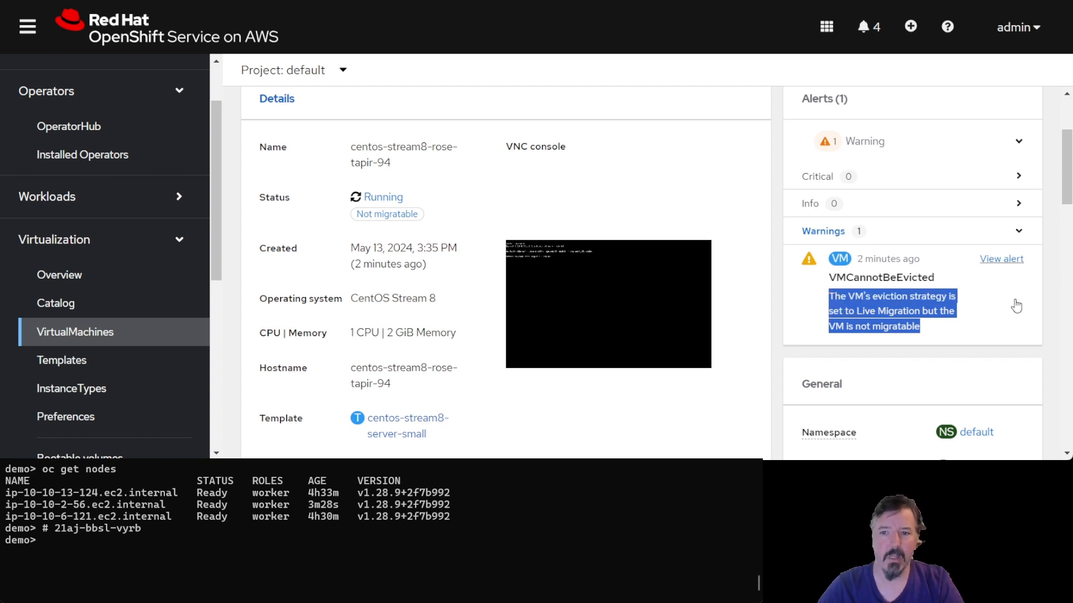
pyautogui.scroll(3, 1016, 306)
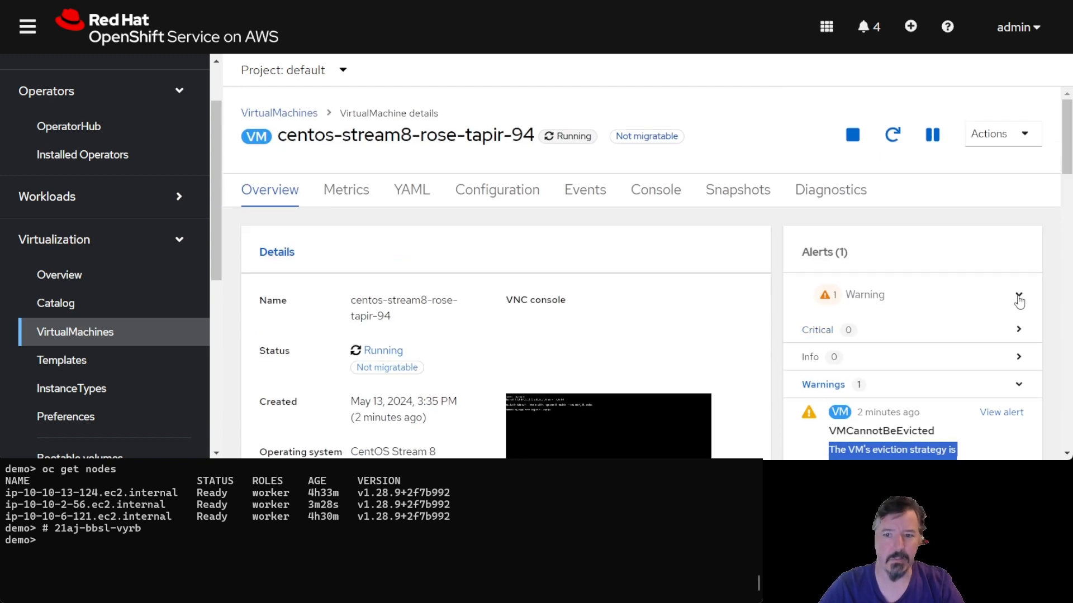
pyautogui.click(1018, 298)
# - Open the VirtualMachine's web console in its own page to view the guest screen, and close it
pyautogui.scroll(-2, 978, 295)
pyautogui.scroll(-3, 977, 295)
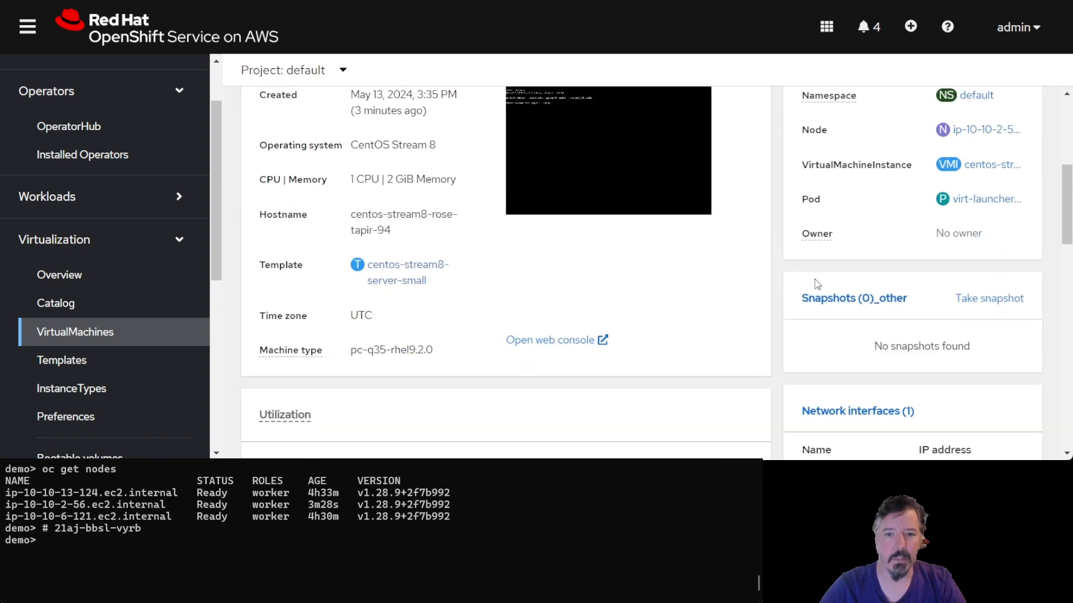
pyautogui.click(550, 345)
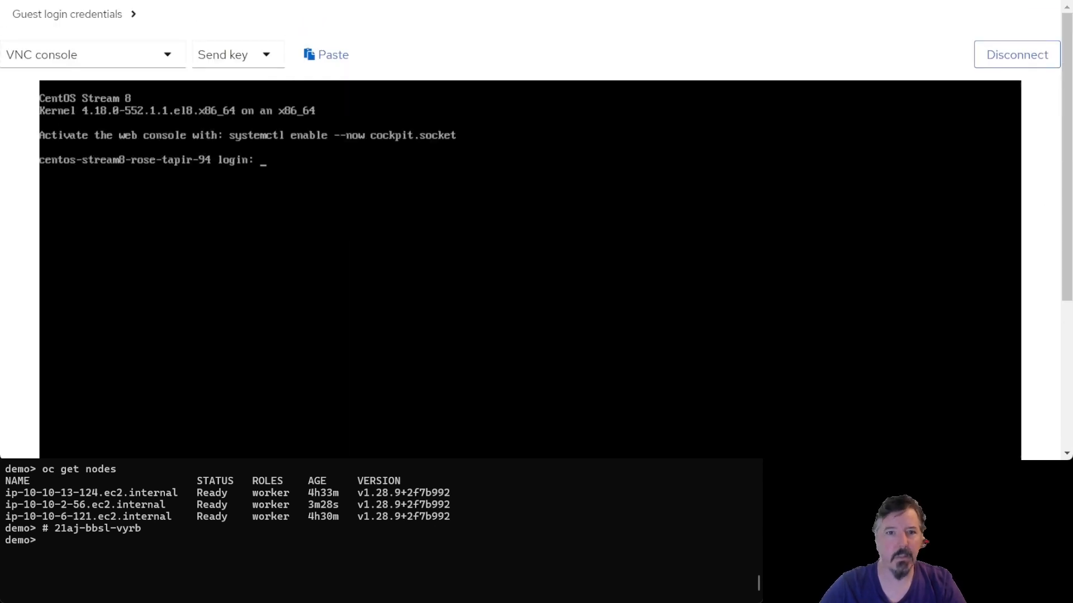
pyautogui.hotkey('ctrl', 'w')
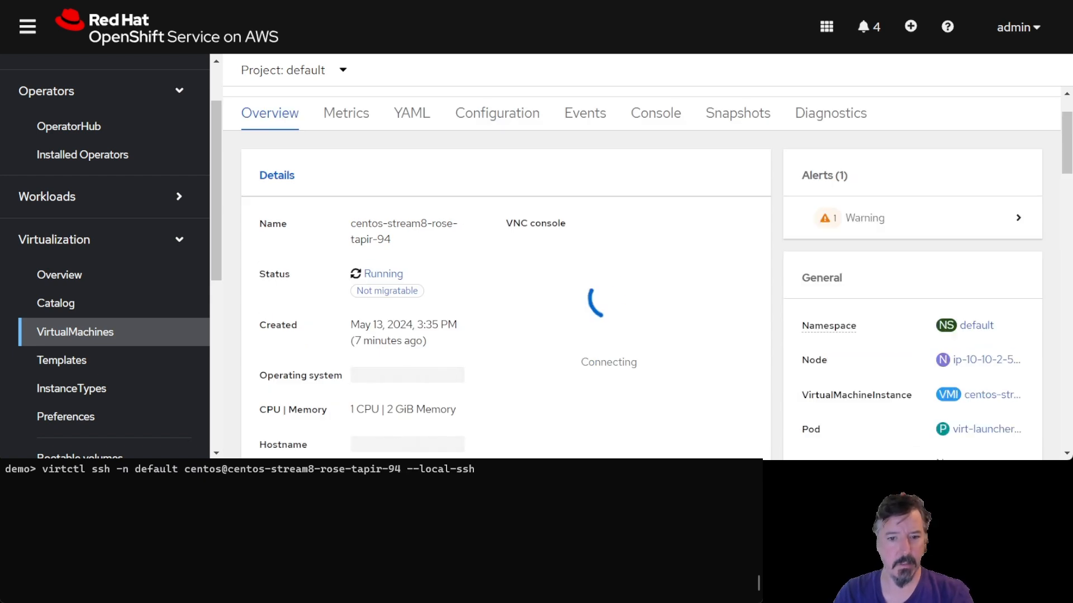
# - Connect with "virtctl ssh -n default centos@centos-stream8-rose-tapir-94 --local-ssh" in the terminal and highlight the matching hostname and VirtualMachine name
pyautogui.press('Return')
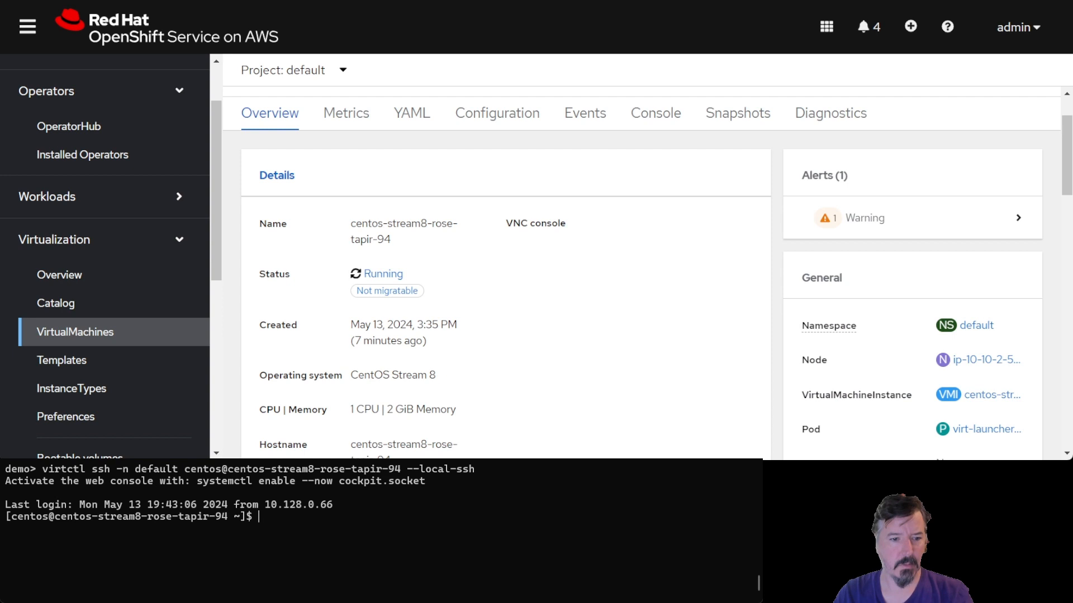
pyautogui.press('Return')
pyautogui.moveTo(11, 529); pyautogui.dragTo(233, 529)
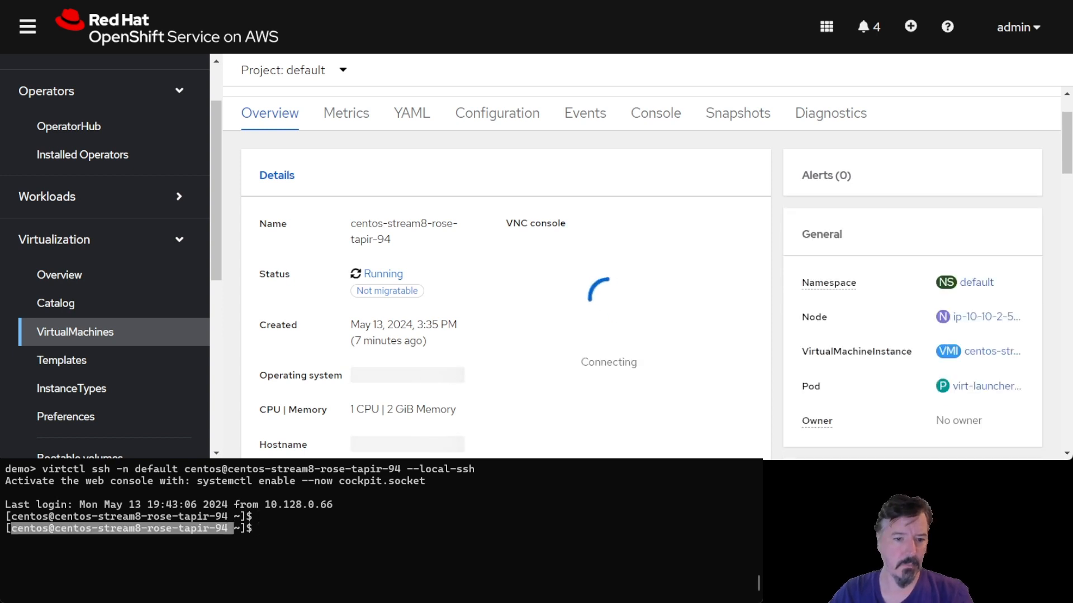
pyautogui.click(234, 529)
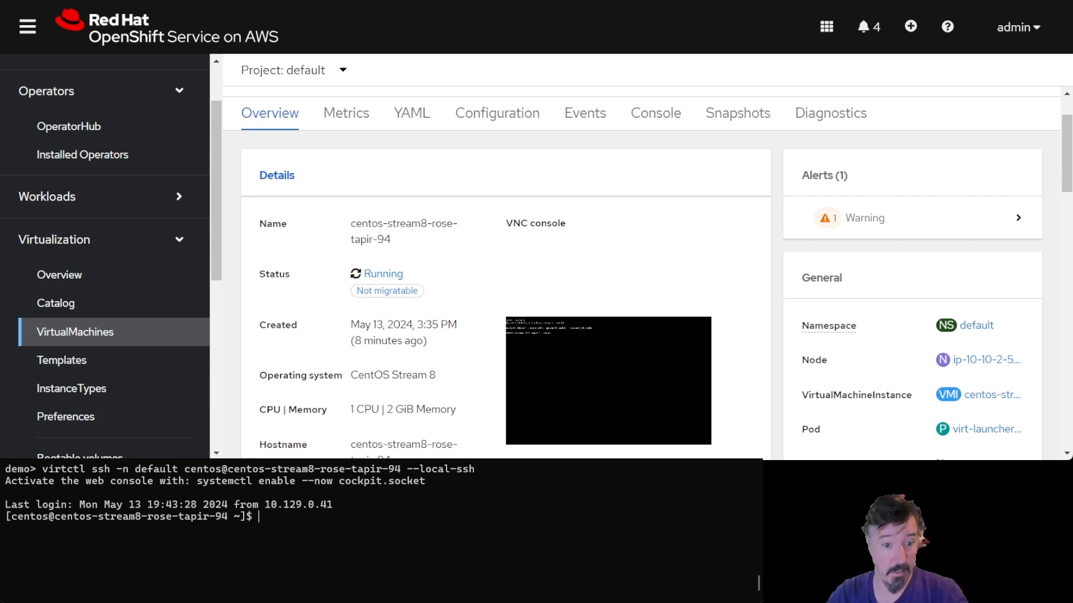
pyautogui.moveTo(222, 516); pyautogui.dragTo(54, 516)
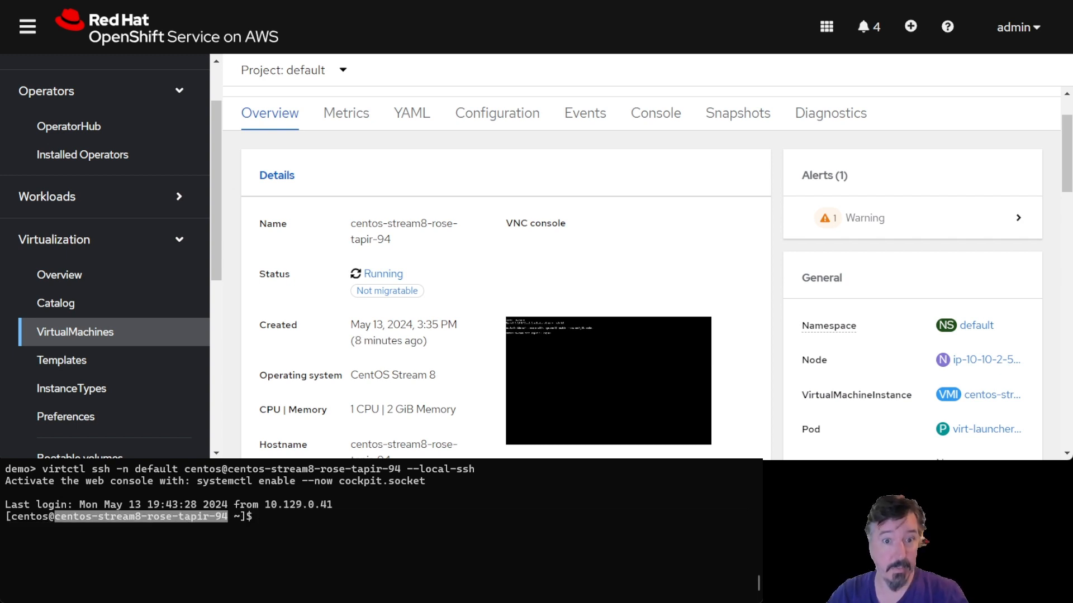
pyautogui.tripleClick(403, 224)
# - Try to install the web server package inside the VirtualMachine with "yum install httpd"
pyautogui.write('yu')
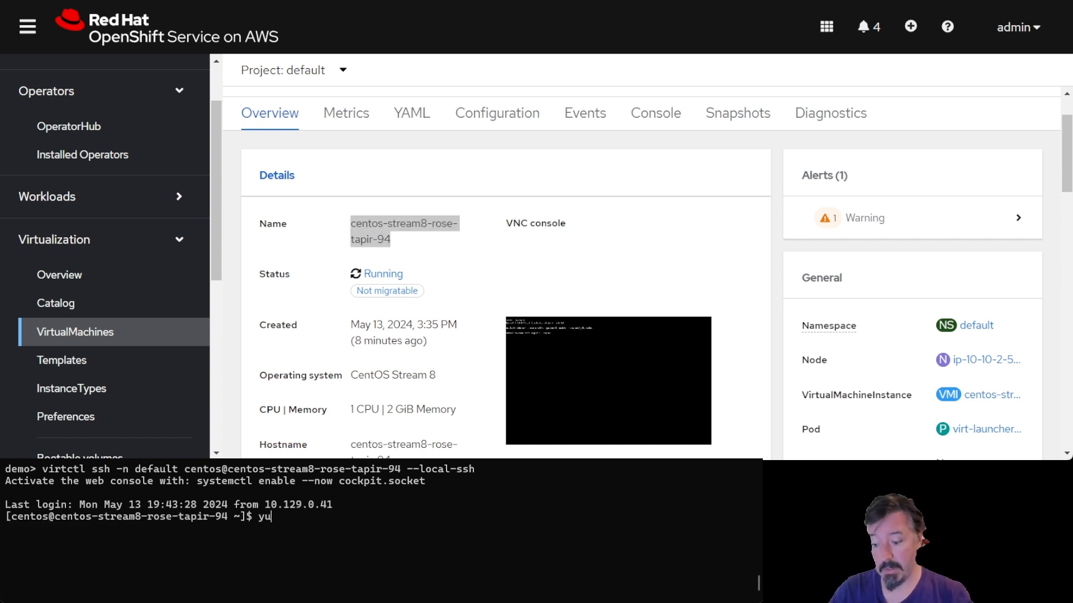
pyautogui.write('m i')
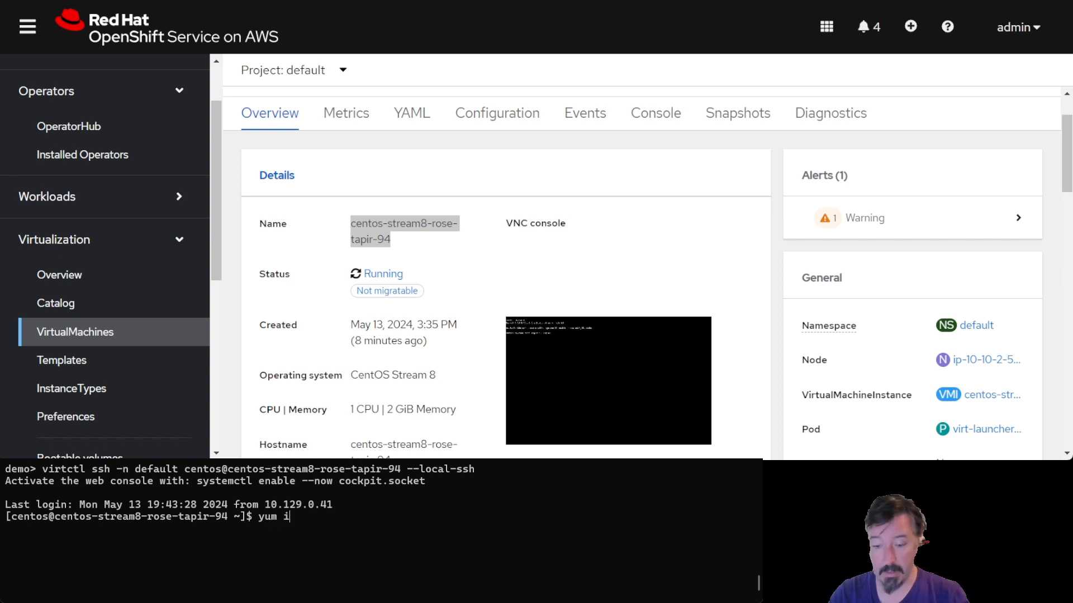
pyautogui.write('nstall ')
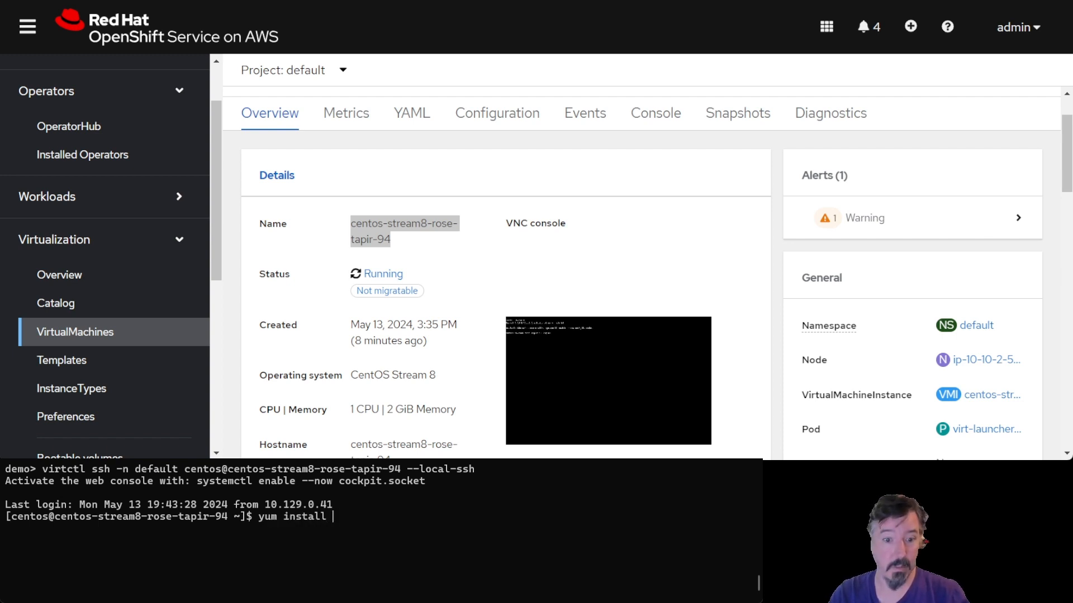
pyautogui.write('httpd')
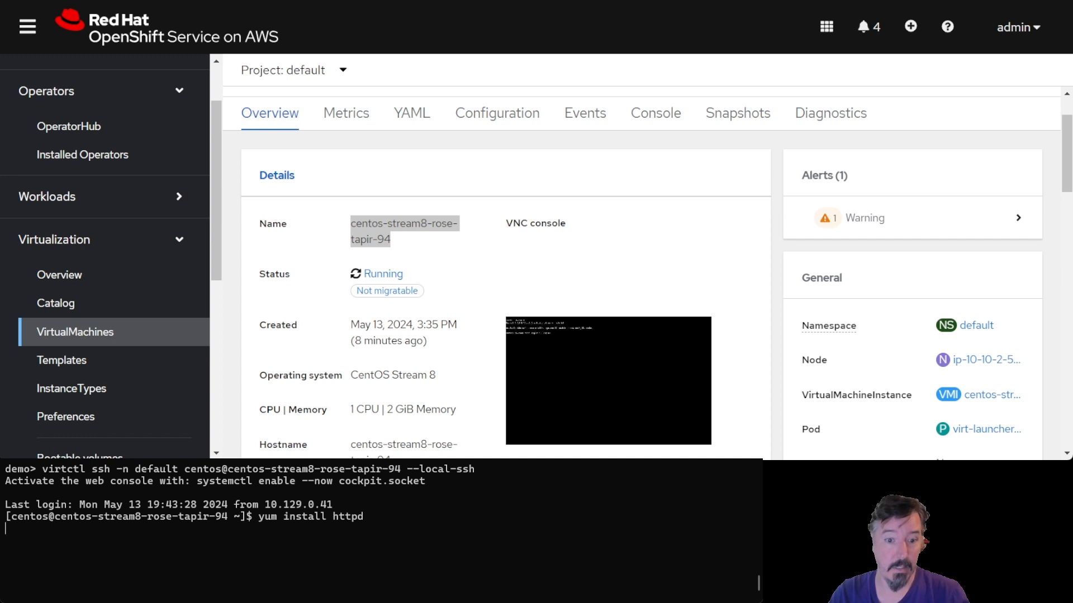
# - Prefix the httpd installation command with sudo to run it with superuser privileges
pyautogui.press('Up')
pyautogui.press('Home')
pyautogui.write('sudo')
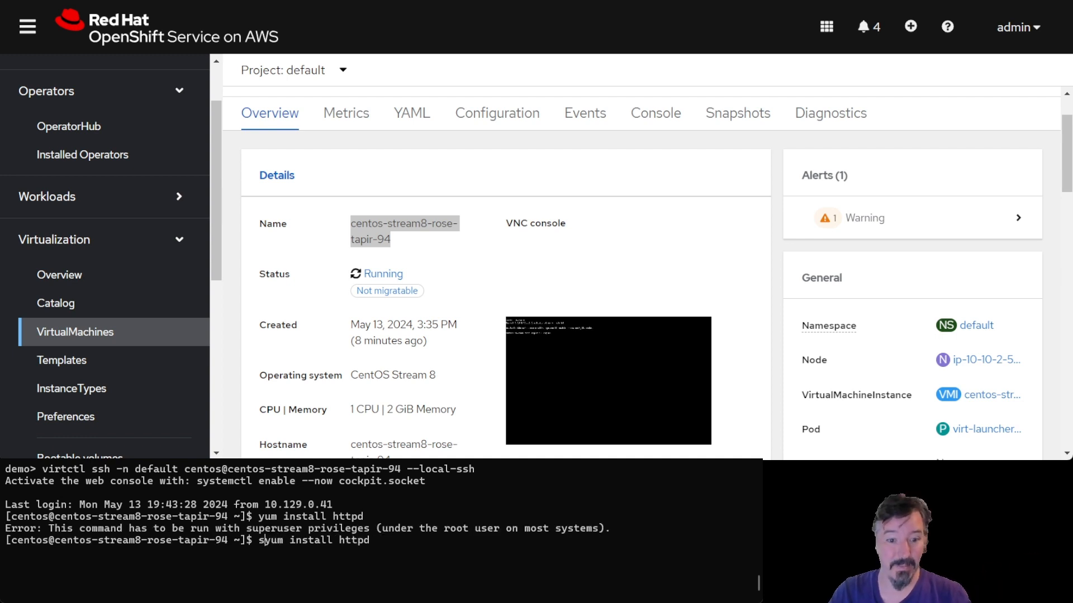